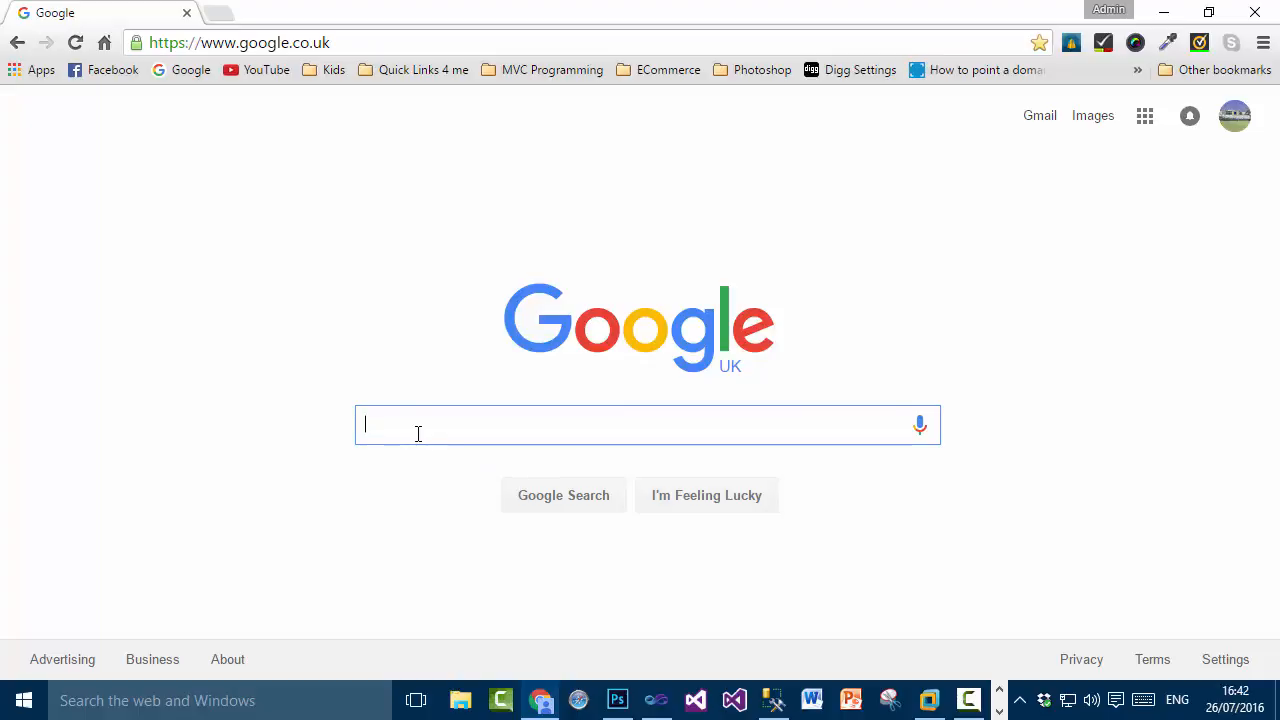
Search Google for "sql server 2014 with management studio"
type("sql")
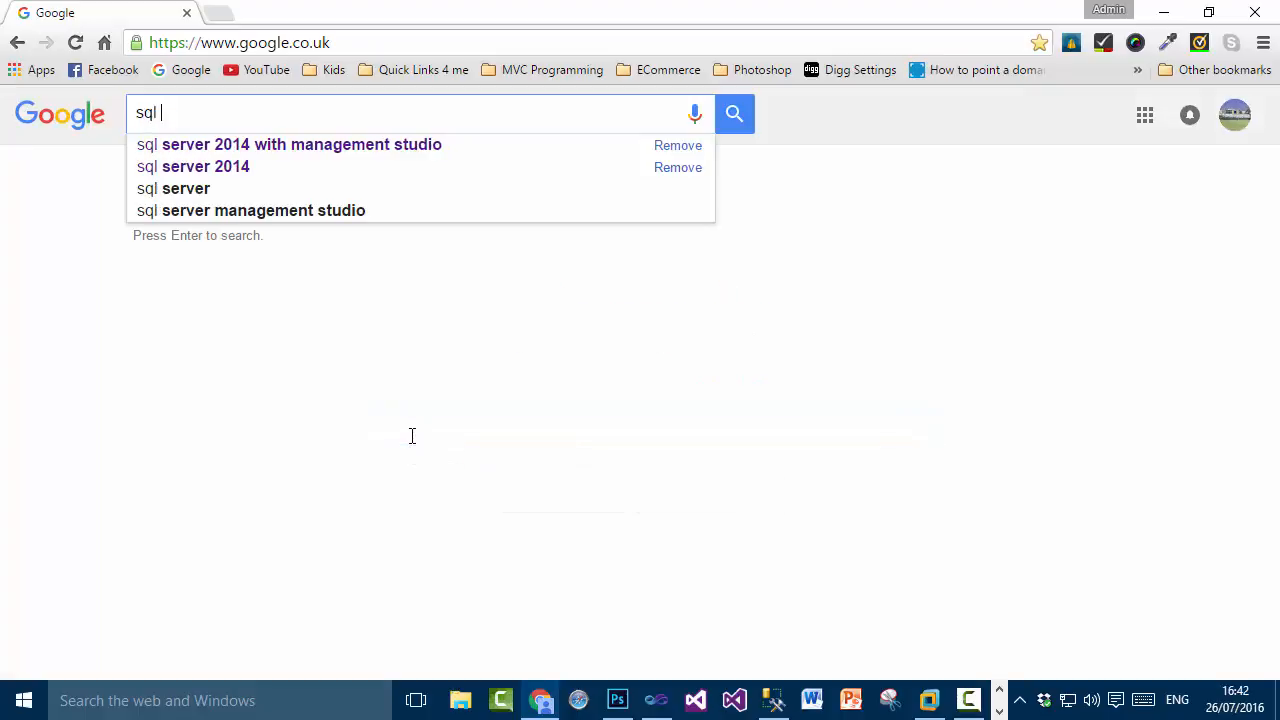
key("Down")
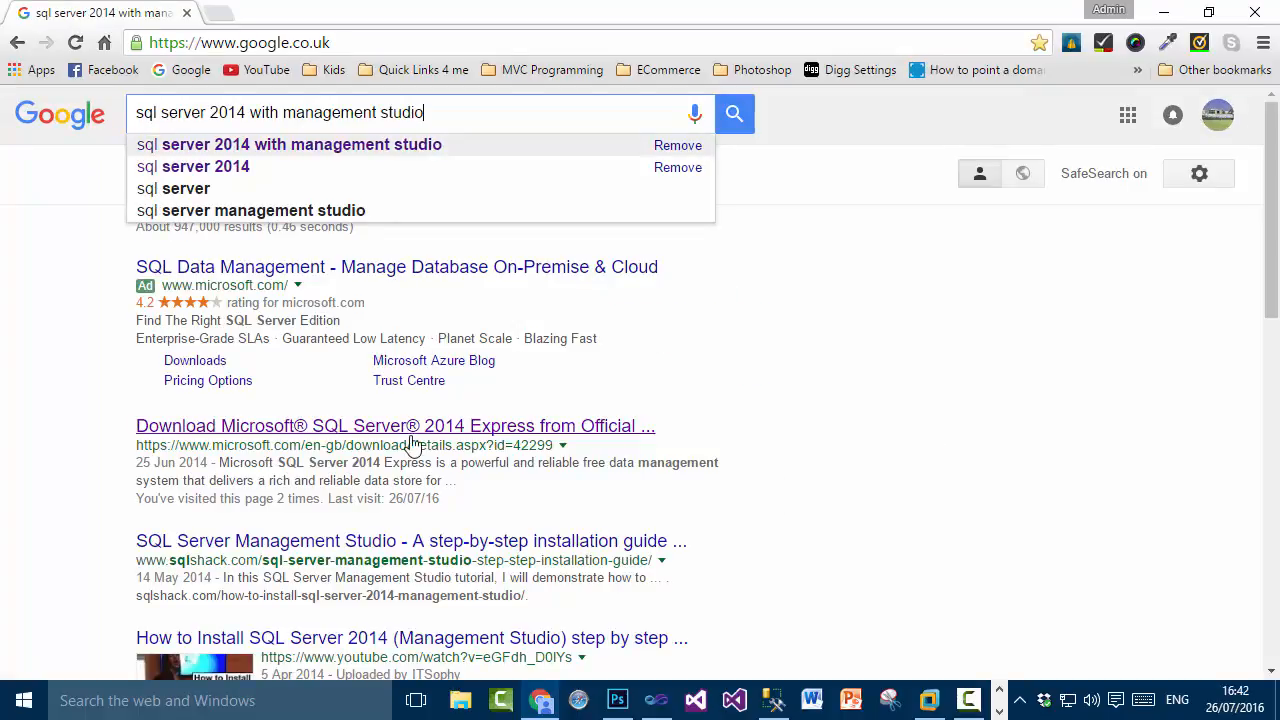
left_click(335, 146)
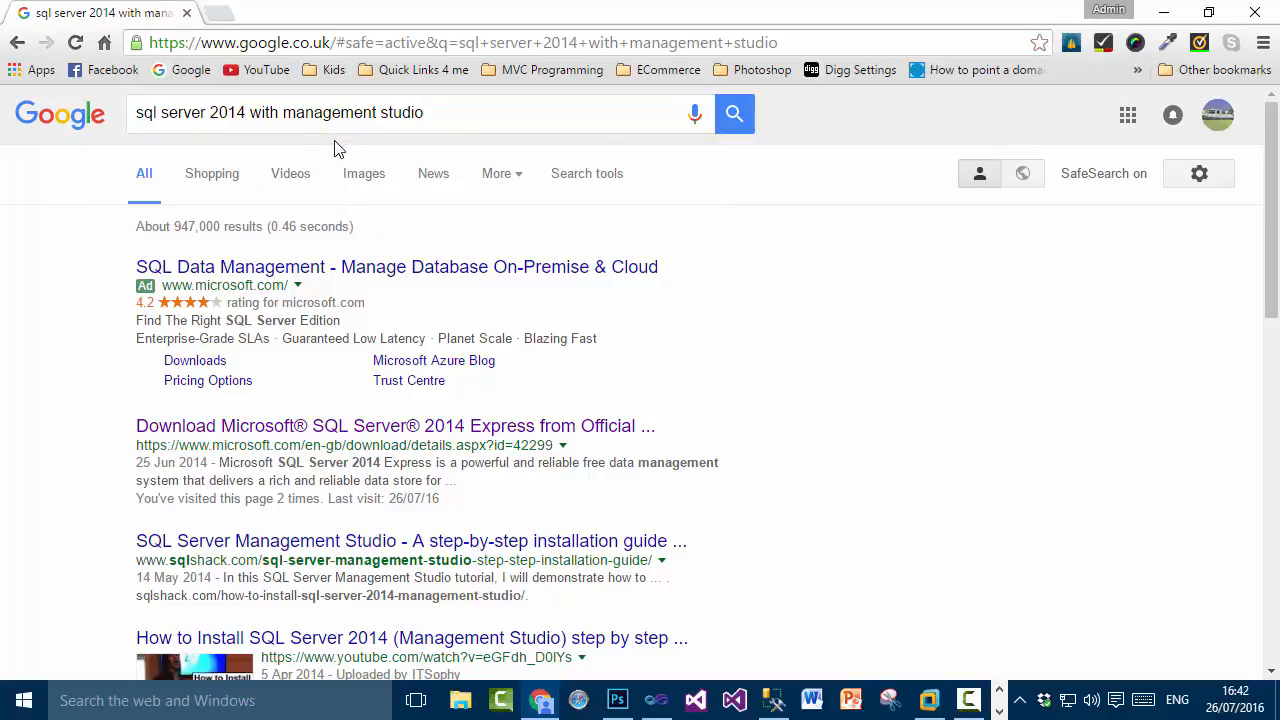
Open the Microsoft SQL Server 2014 Express download page from the results and bring up its choice of download files
left_click(492, 432)
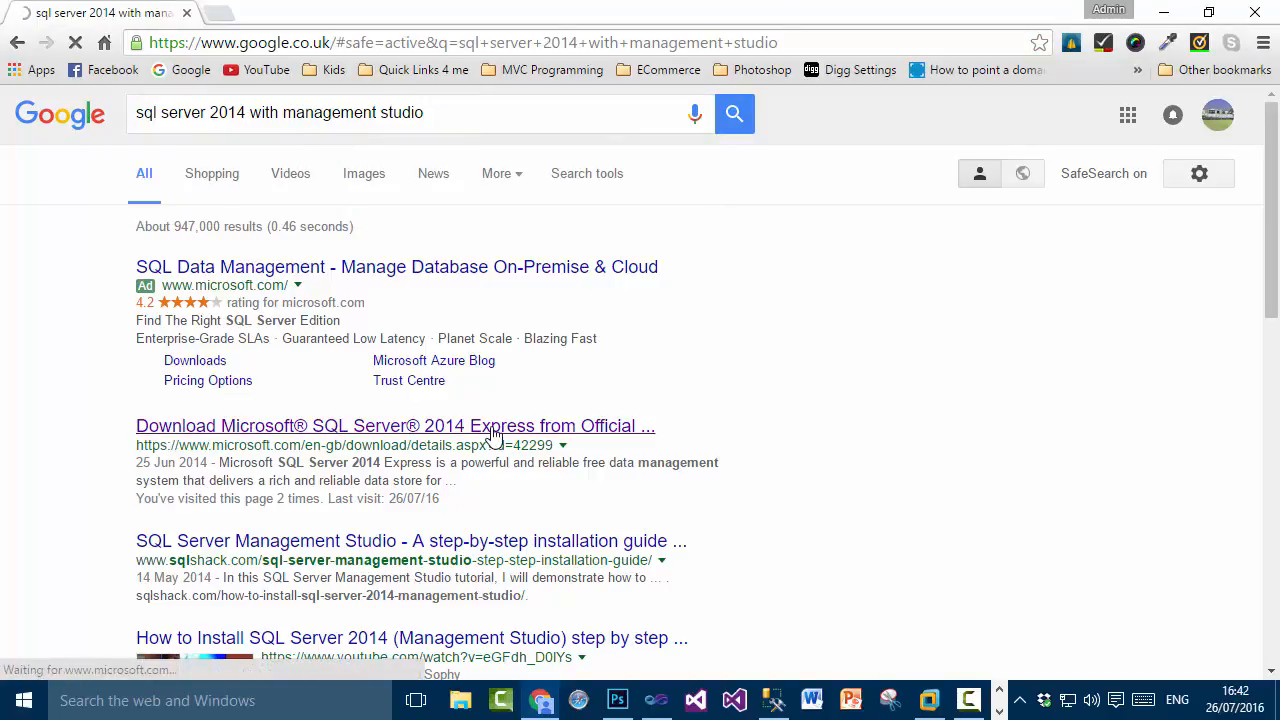
scroll(474, 368, "down", 4)
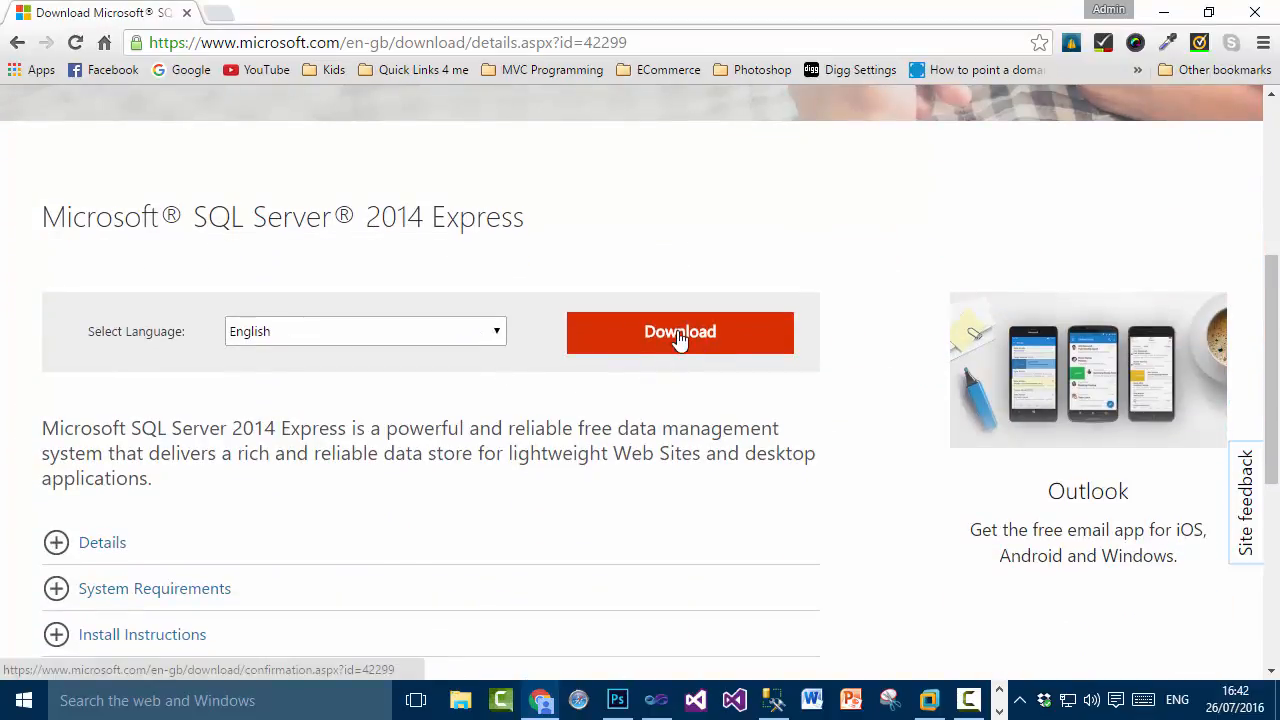
left_click(721, 340)
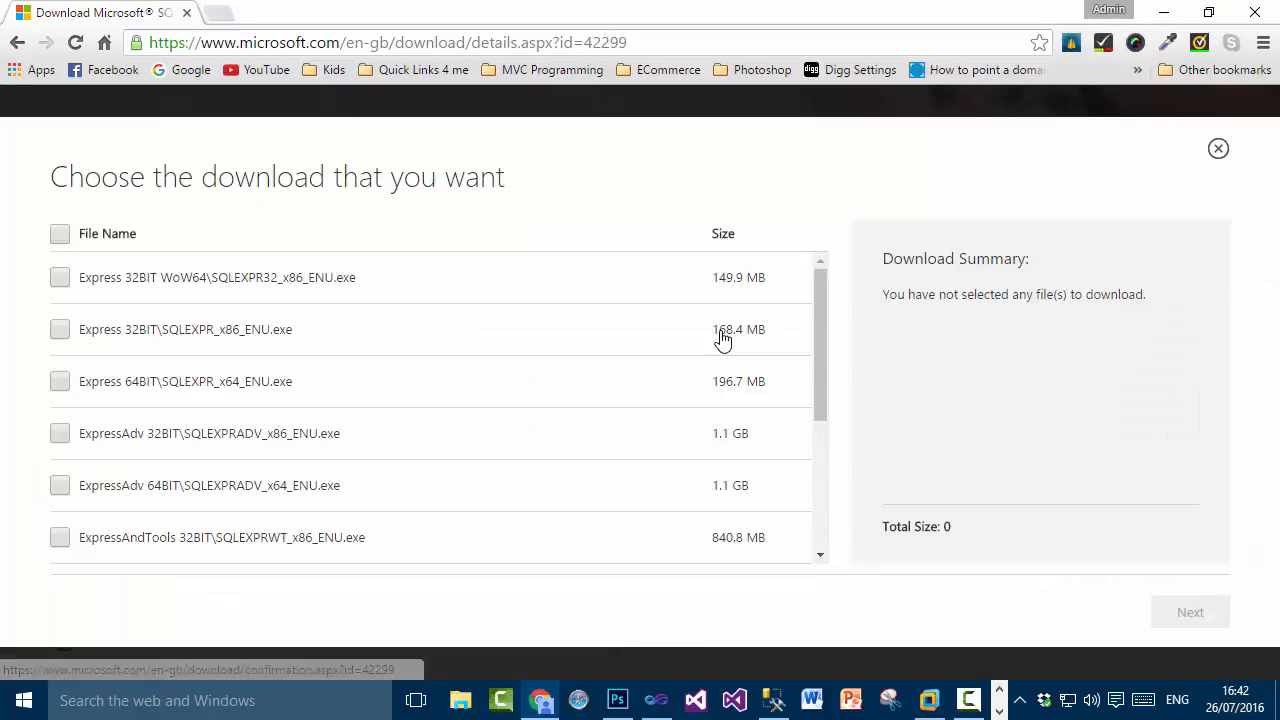
Review the available SQL Server 2014 download files, comparing the 32-bit and 64-bit variants of Express and ExpressAdv
mouse_move(822, 286)
left_mouse_down()
mouse_move(846, 434)
mouse_move(840, 271)
left_mouse_up()
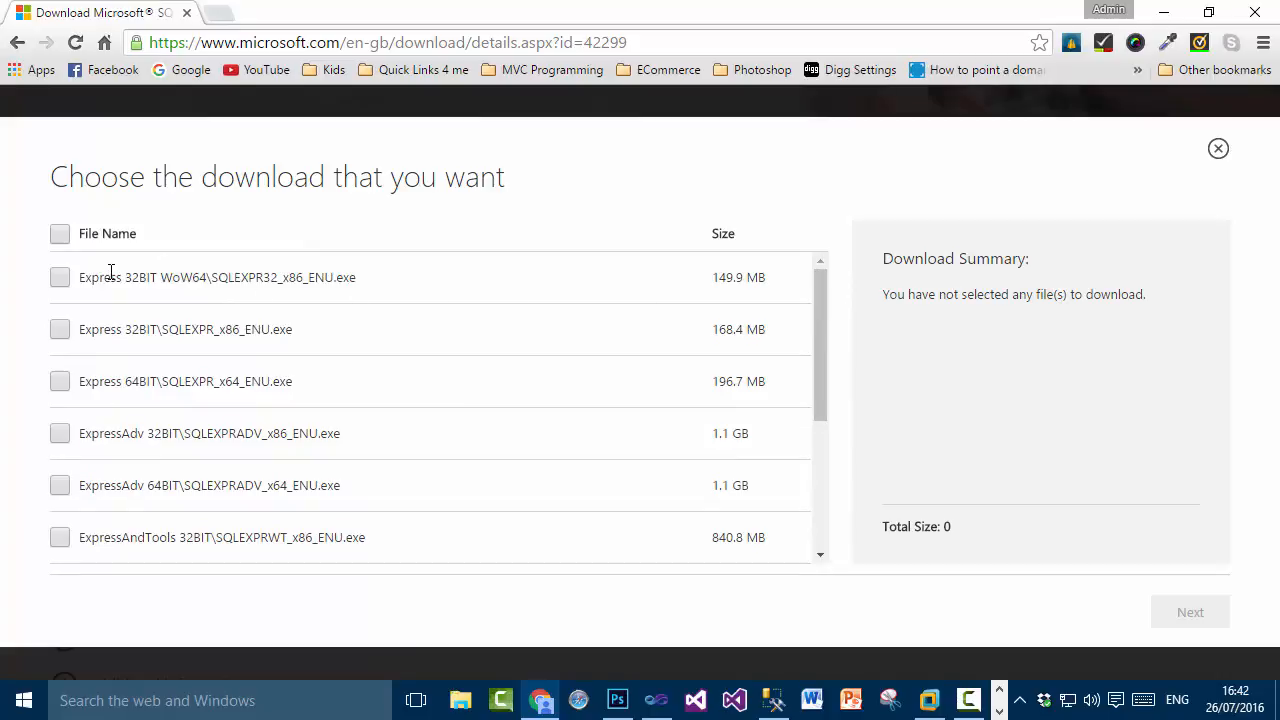
left_click_drag(108, 277, 157, 278)
left_click_drag(112, 330, 152, 331)
left_click_drag(122, 381, 155, 381)
left_click_drag(130, 485, 200, 481)
scroll(380, 430, "down", 1)
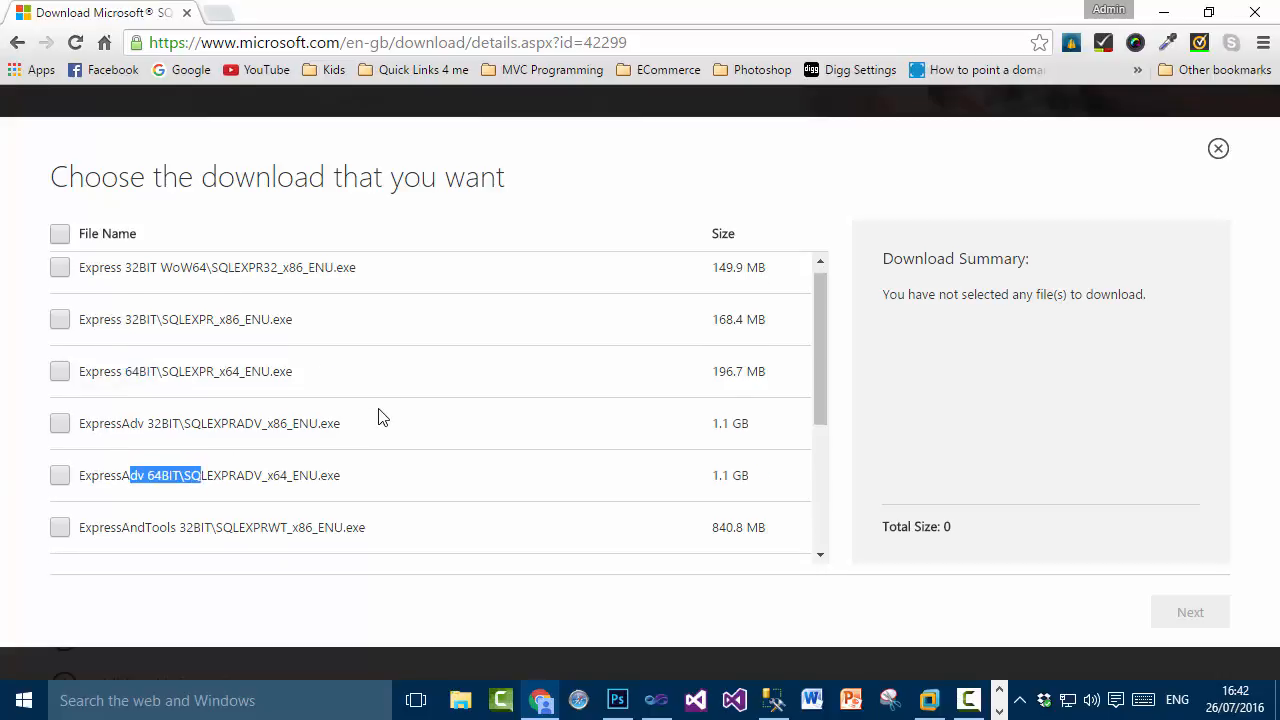
scroll(384, 440, "down", 2)
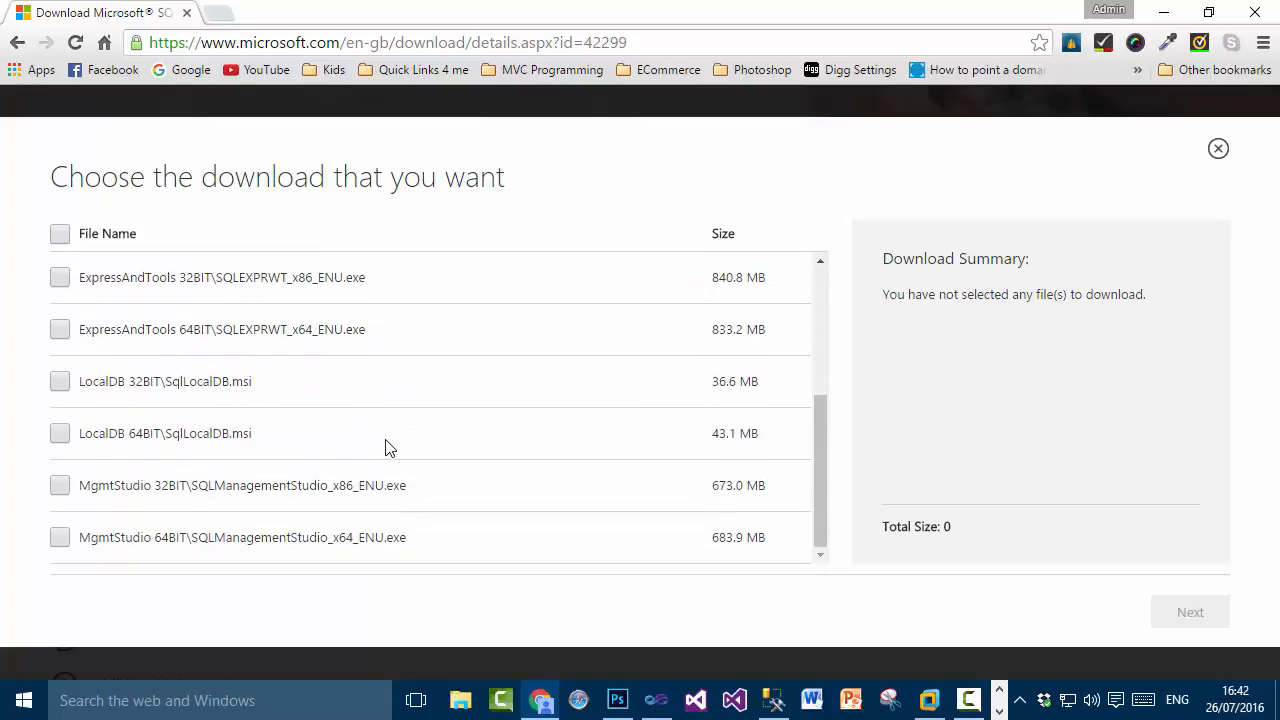
scroll(389, 447, "up", 3)
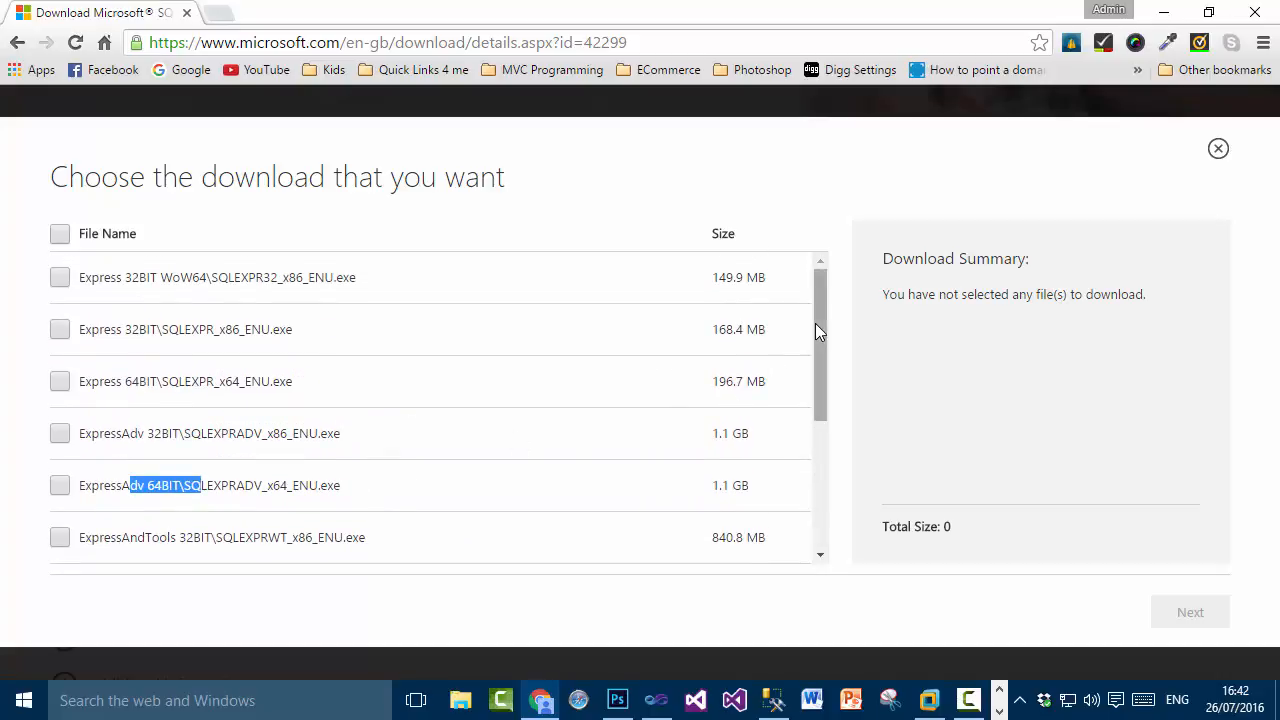
left_click_drag(825, 312, 825, 312)
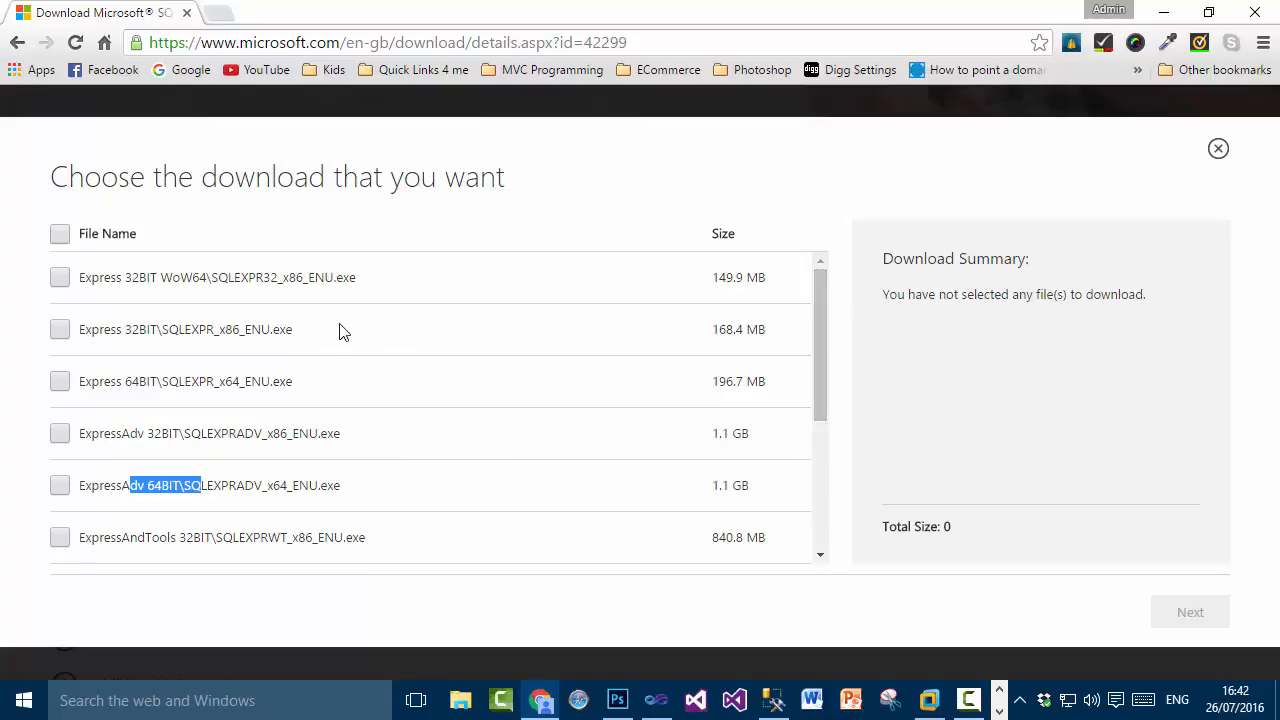
left_click_drag(338, 330, 80, 325)
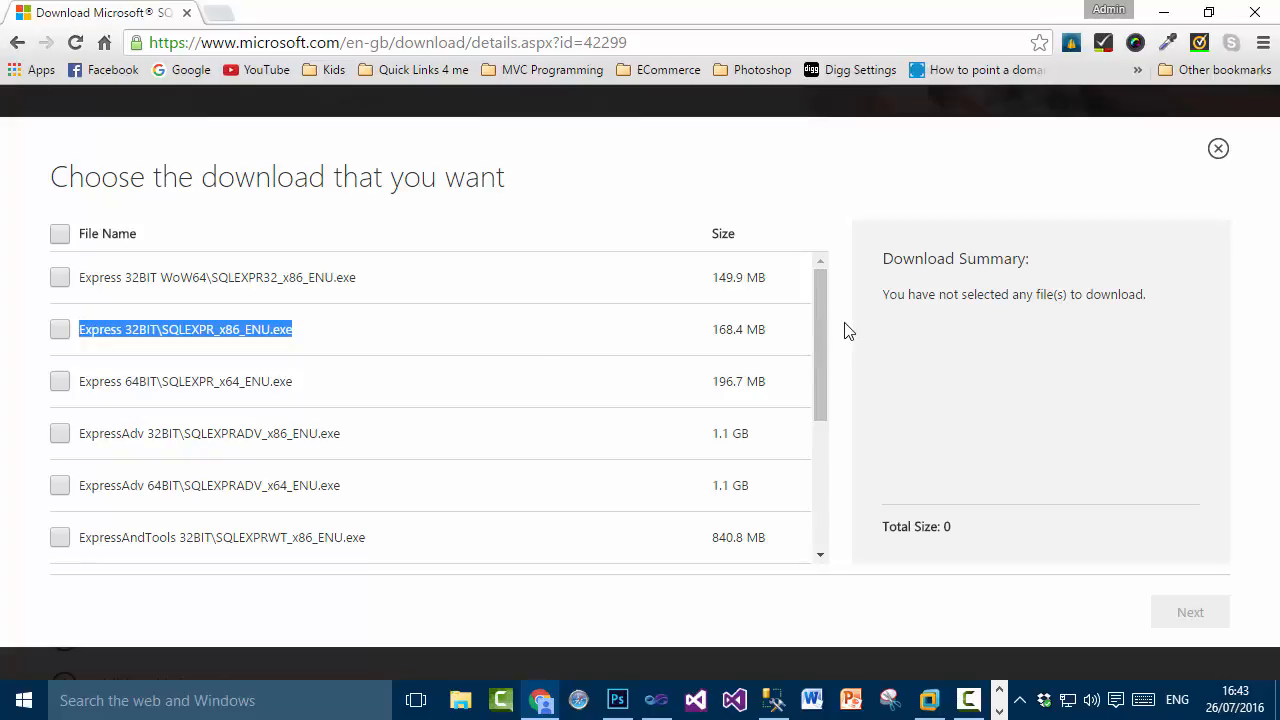
Examine the MgmtStudio 32-bit and 64-bit files and compare them with the ExpressAndTools 32BIT package
left_click_drag(823, 316, 814, 462)
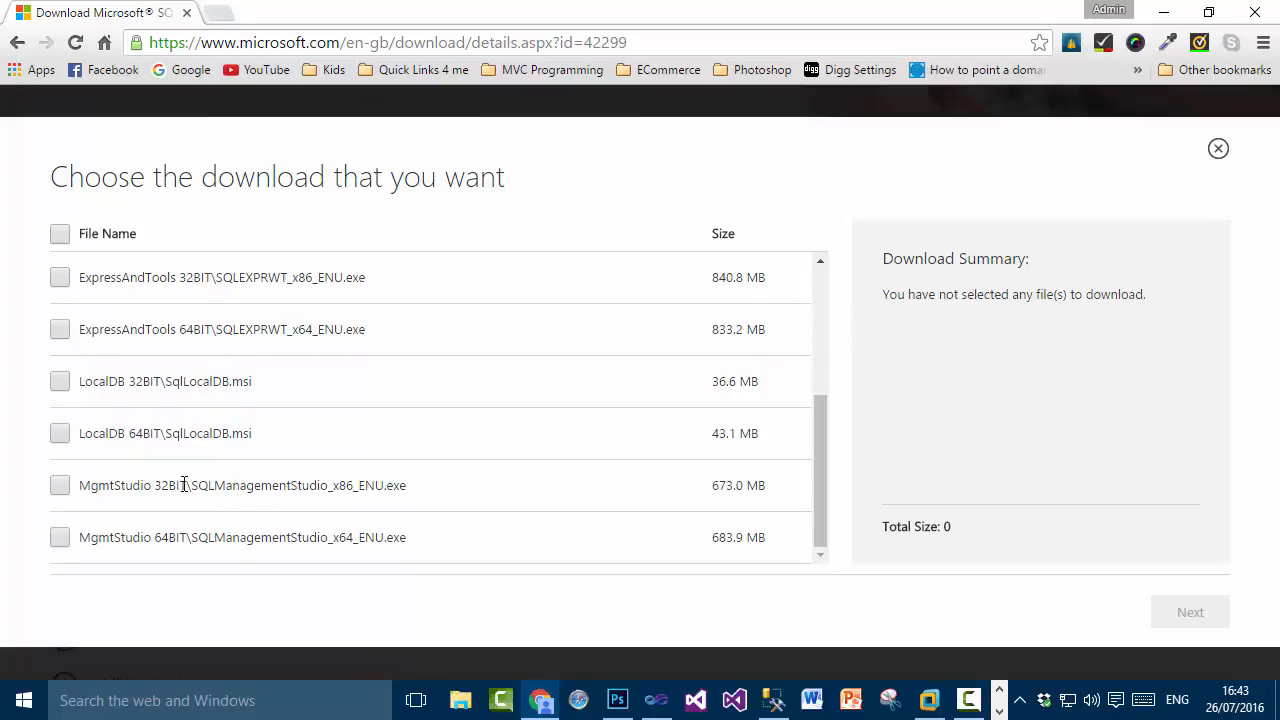
left_click_drag(184, 485, 431, 500)
left_click_drag(158, 541, 419, 541)
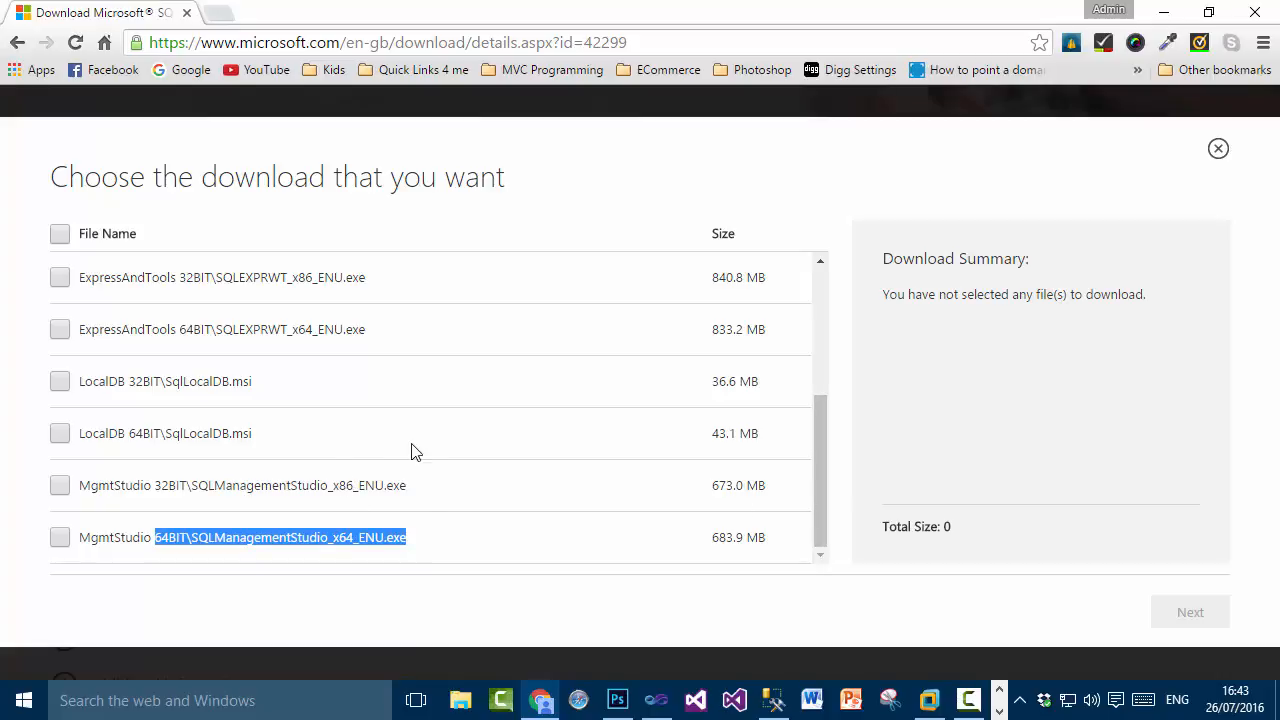
left_click(358, 525)
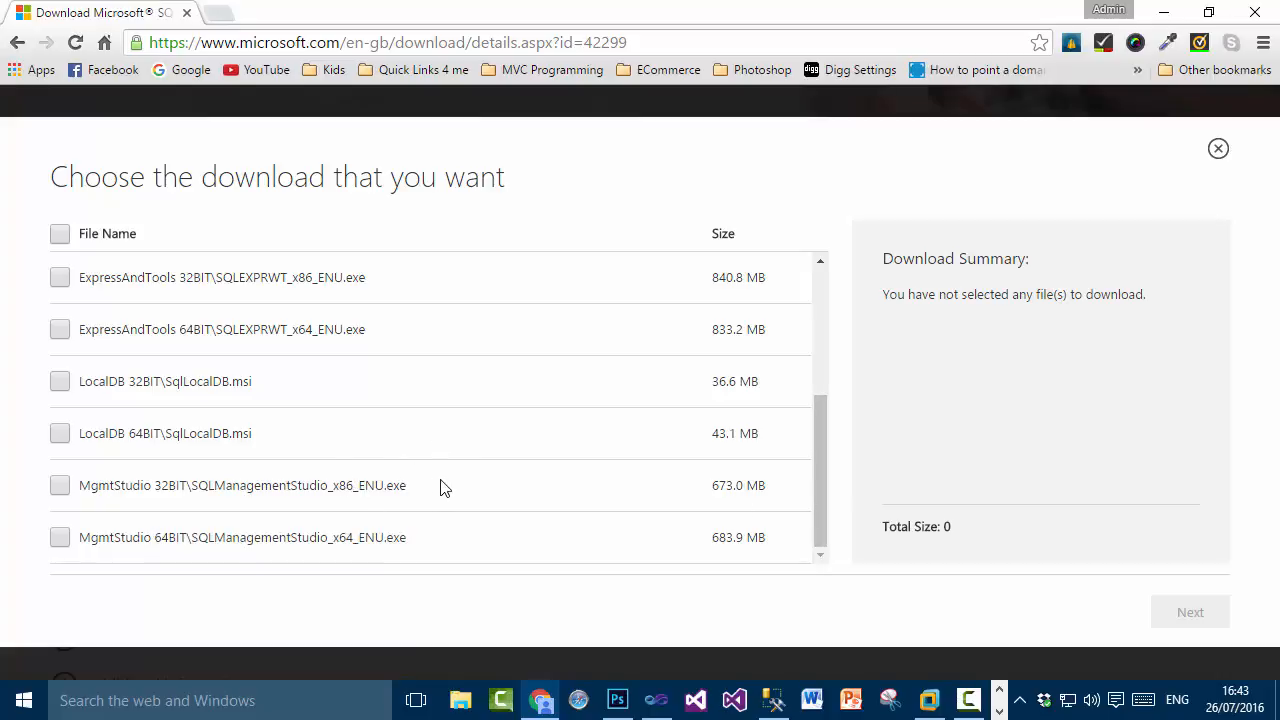
left_click_drag(446, 488, 187, 487)
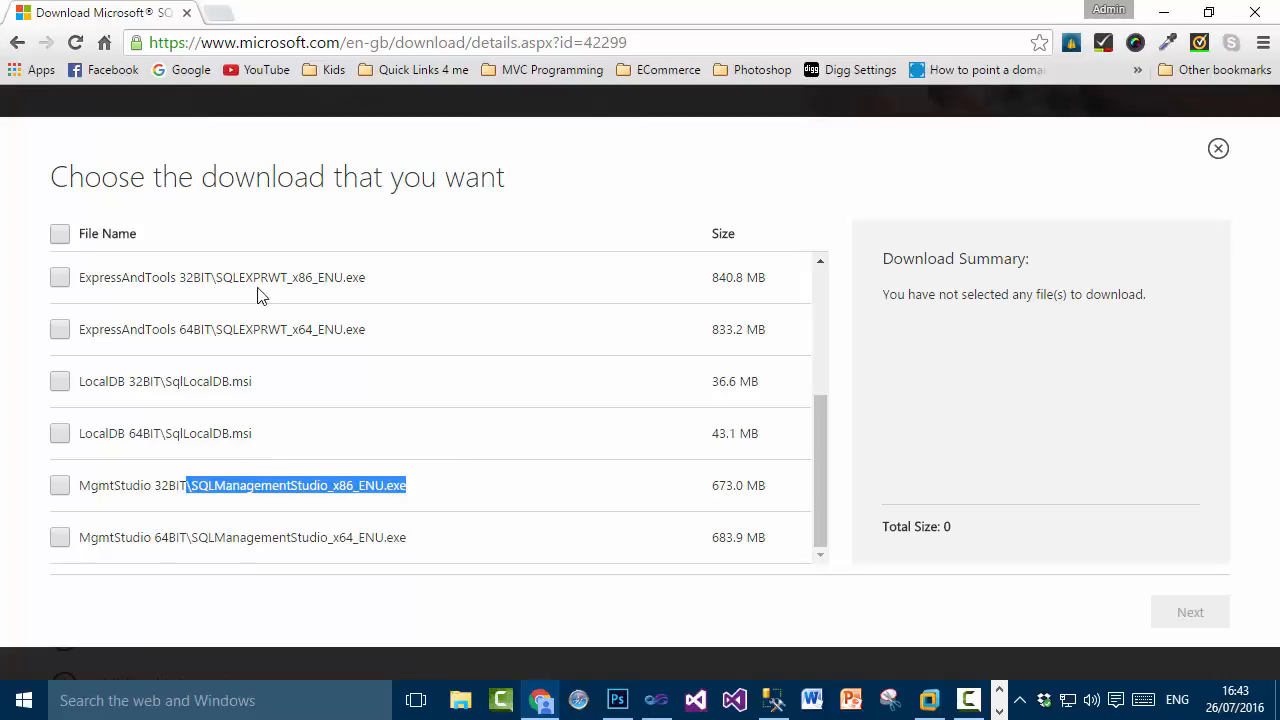
left_click_drag(179, 279, 378, 283)
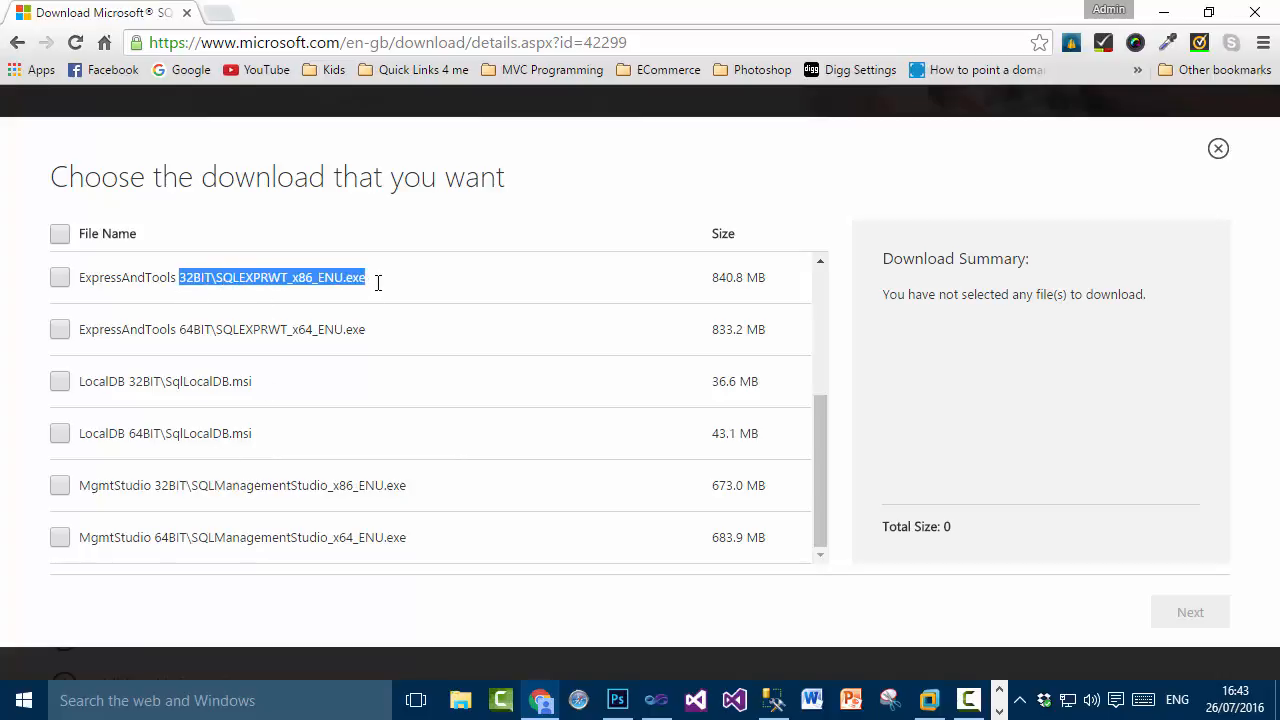
left_click(262, 298)
left_click_drag(268, 277, 285, 276)
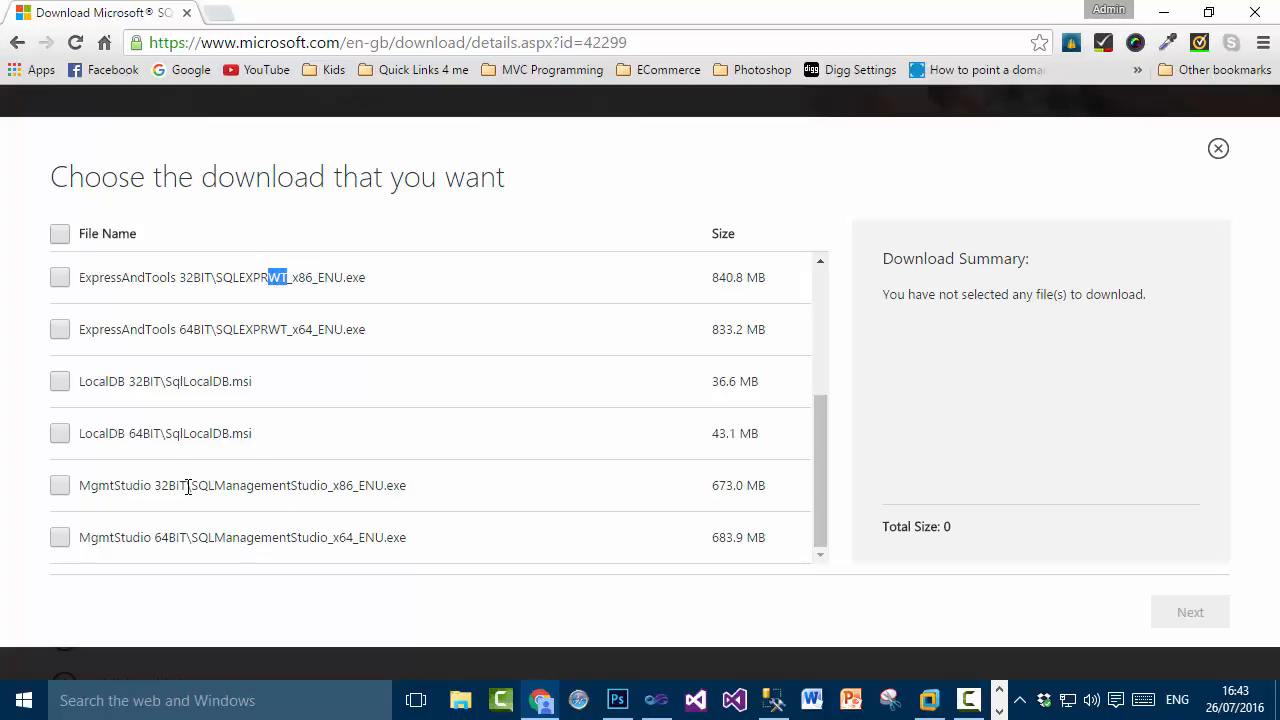
left_click_drag(141, 485, 415, 488)
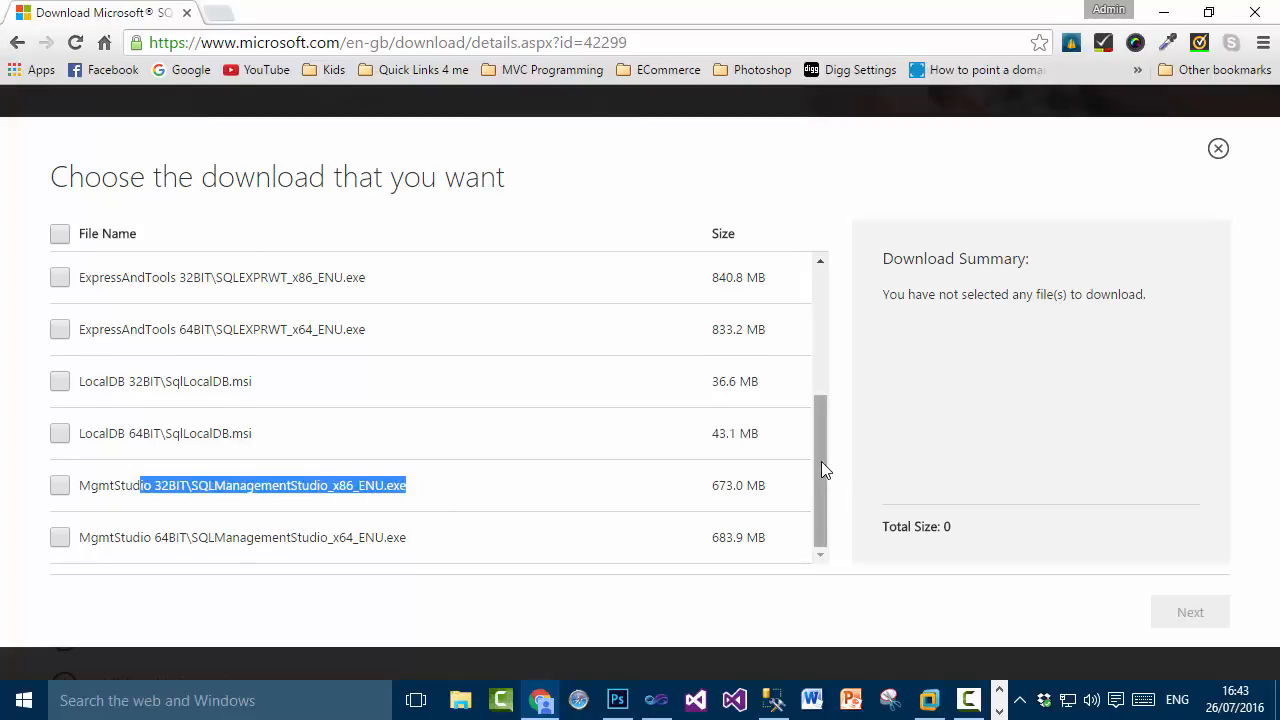
Compare the separate 32-bit and 64-bit Express installers with the matching ExpressAndTools and MgmtStudio files
left_click_drag(823, 469, 829, 323)
left_click_drag(160, 277, 352, 278)
left_click_drag(125, 329, 318, 350)
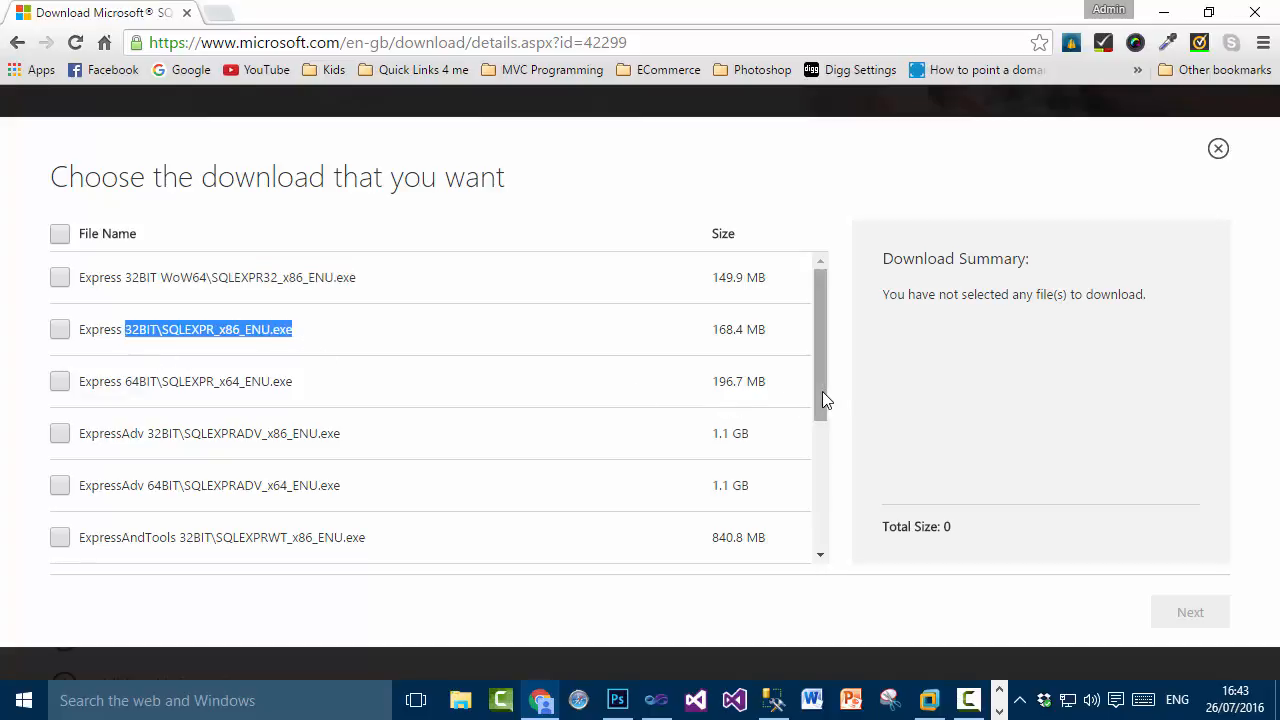
left_click_drag(823, 400, 831, 560)
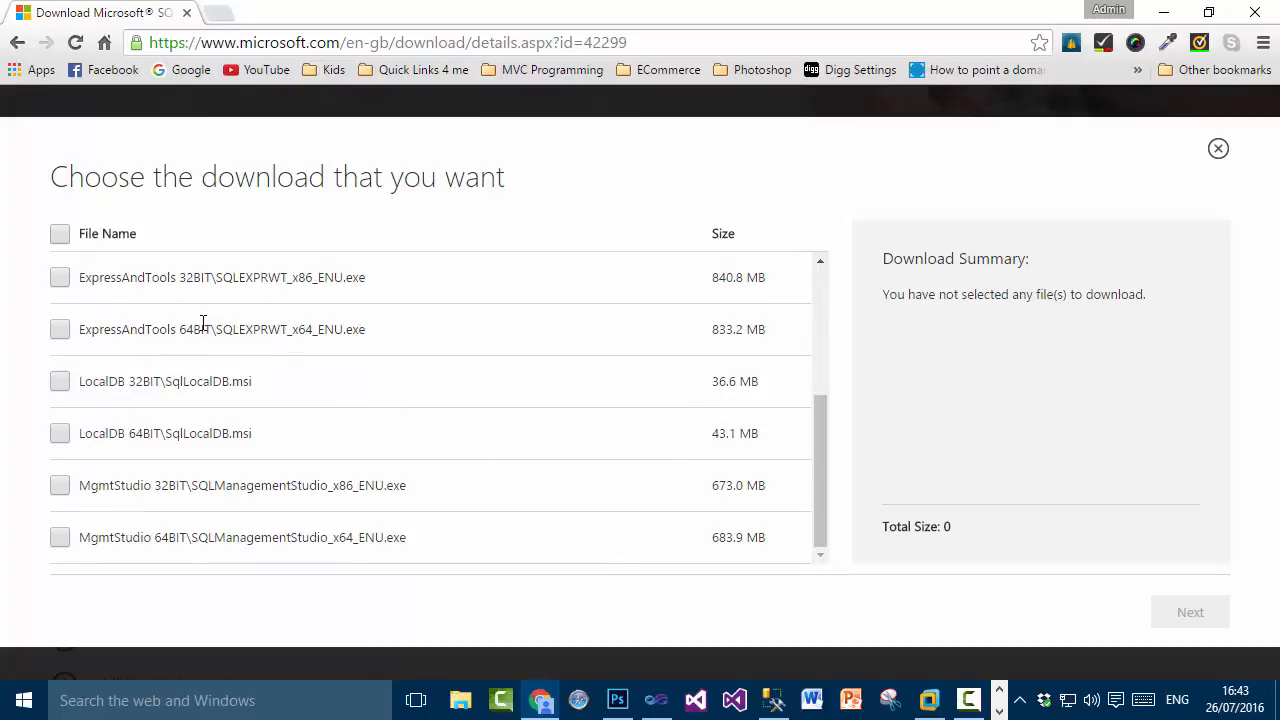
left_click_drag(203, 329, 411, 334)
left_click_drag(257, 537, 546, 549)
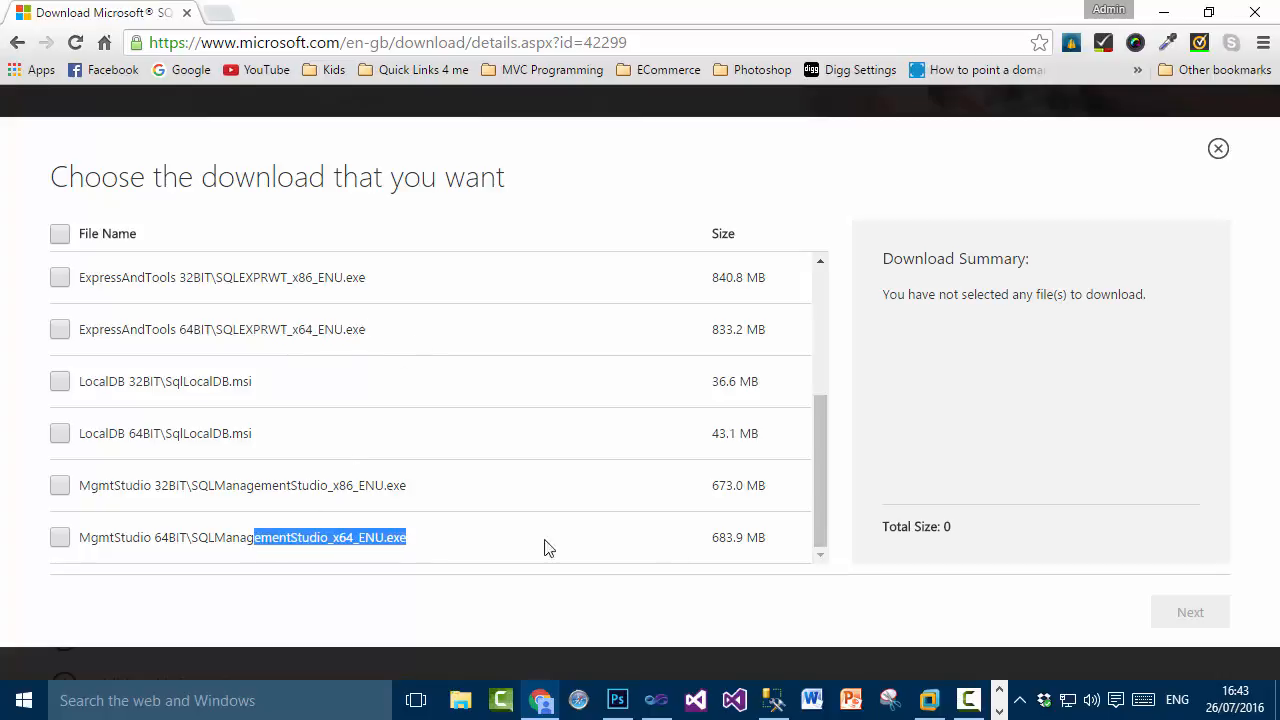
left_click_drag(820, 534, 846, 389)
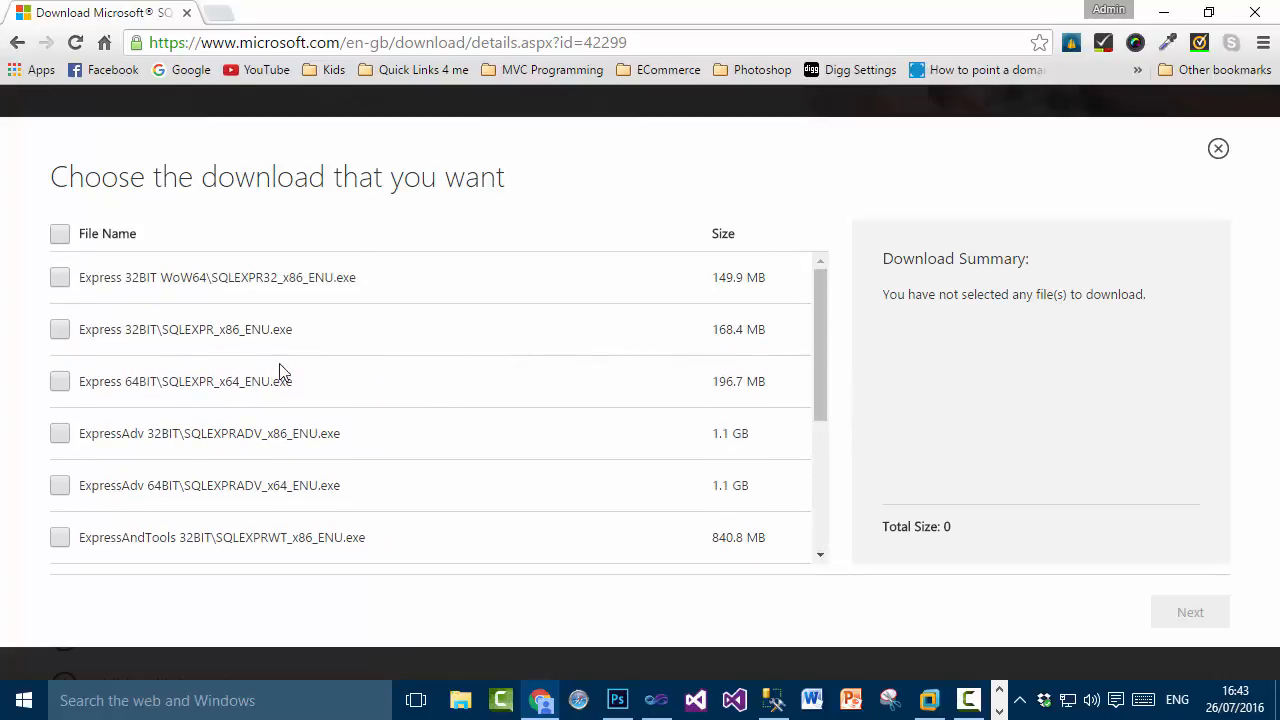
left_click_drag(156, 381, 310, 381)
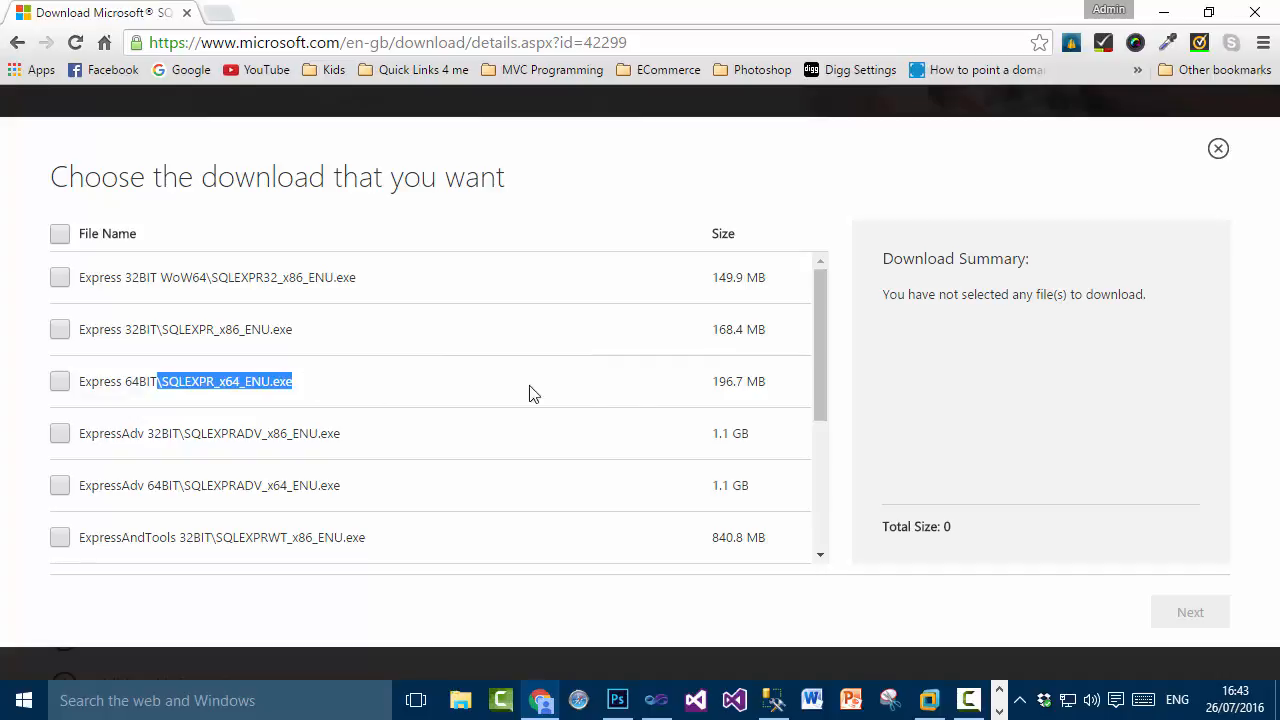
Compare the file sizes of the MgmtStudio, ExpressAndTools and plain Express downloads
left_click_drag(826, 384, 820, 530)
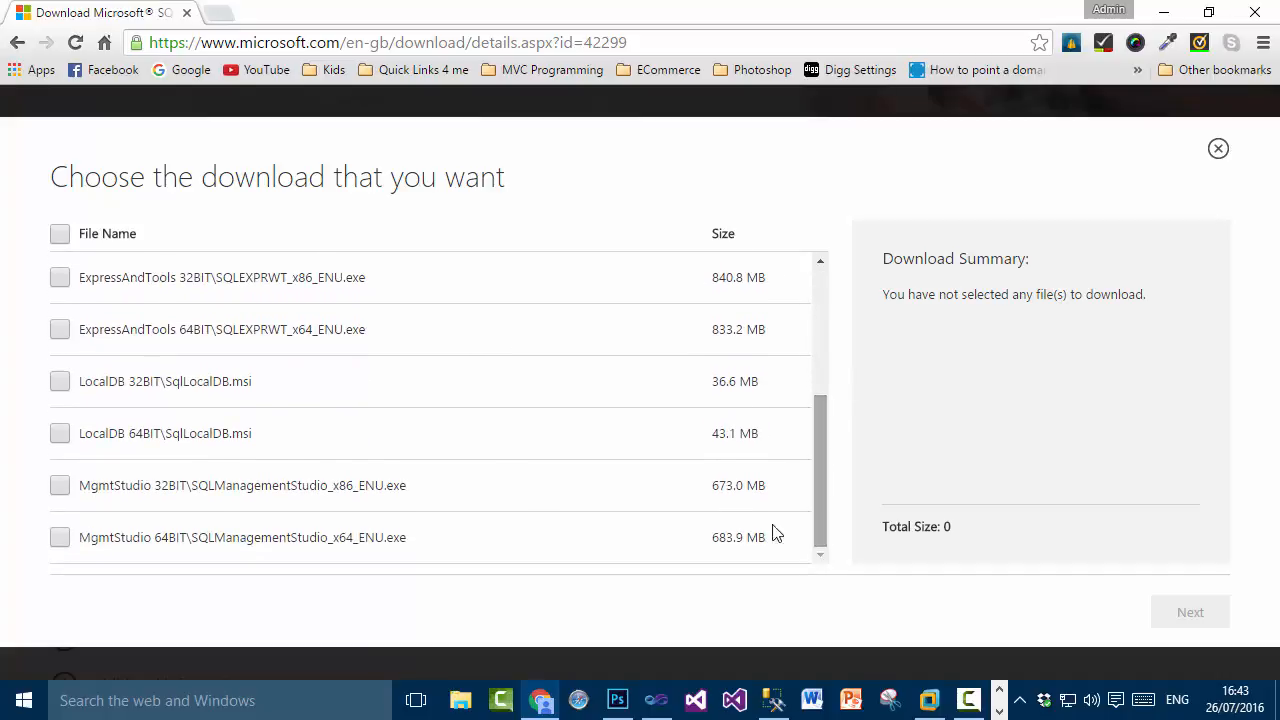
left_click_drag(704, 488, 770, 486)
left_click_drag(704, 540, 762, 531)
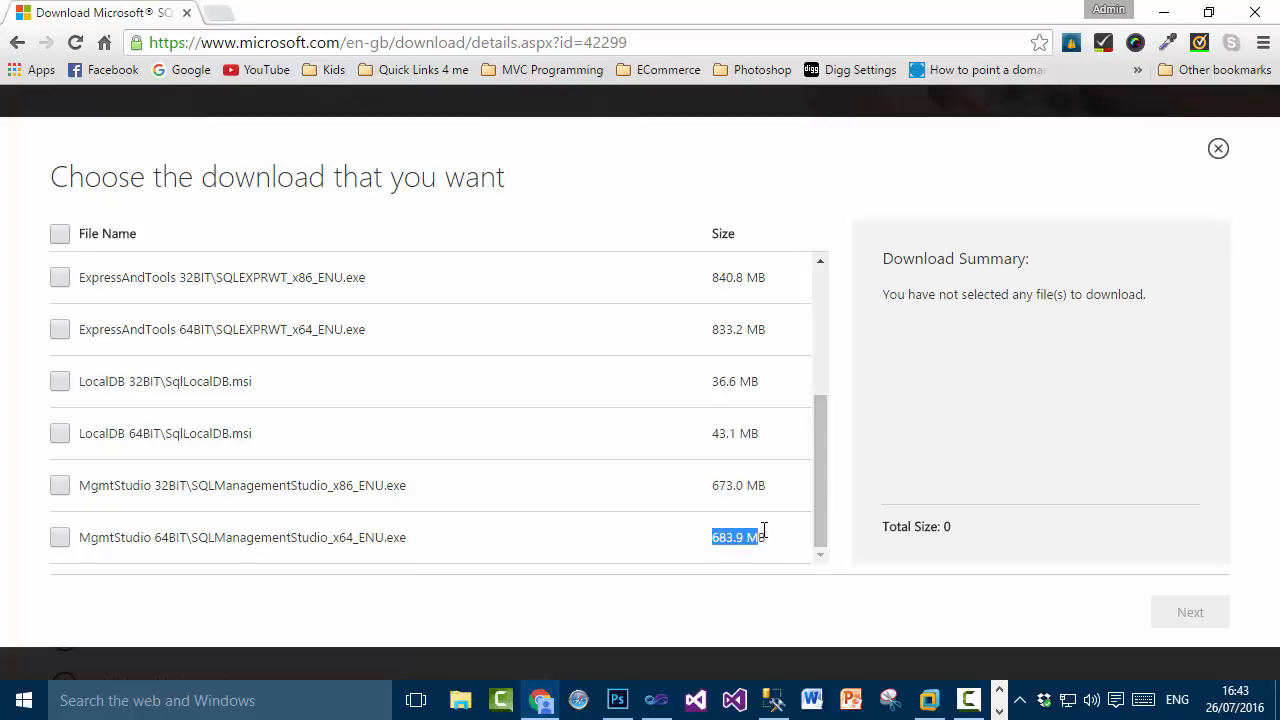
left_click(308, 329)
left_click_drag(288, 329, 400, 334)
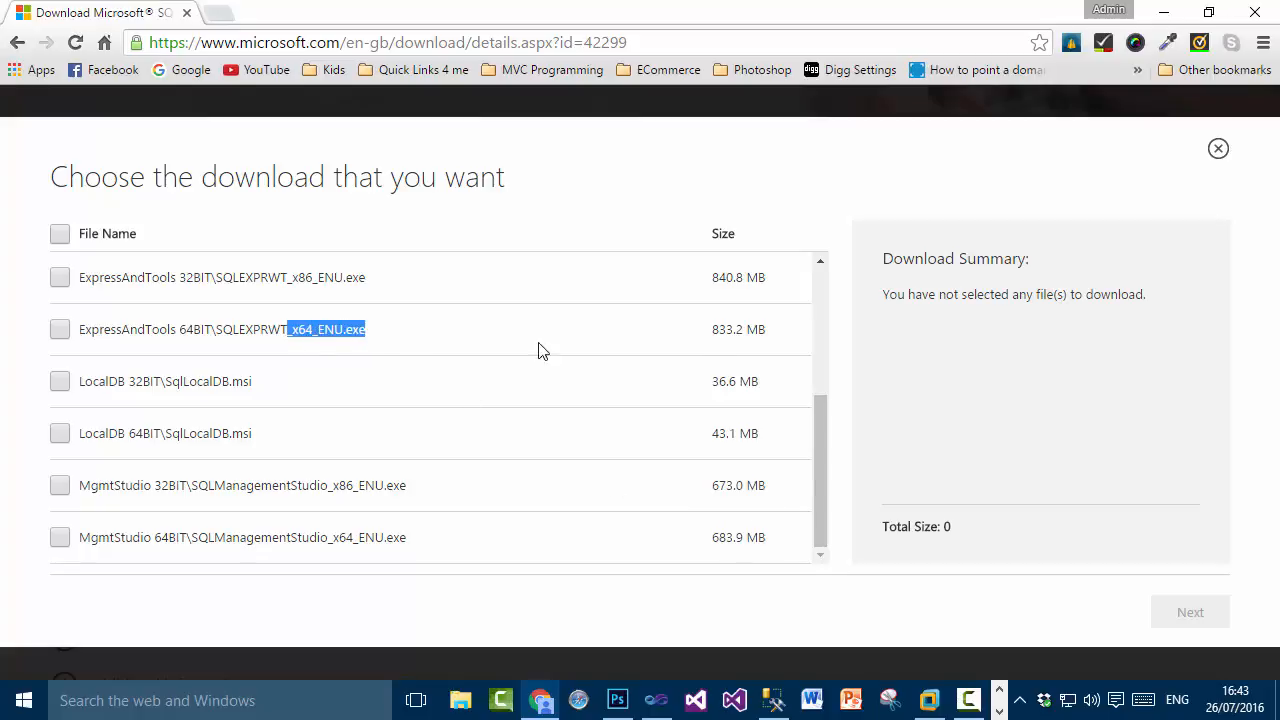
mouse_move(706, 332)
left_mouse_down()
mouse_move(790, 329)
mouse_move(711, 329)
left_mouse_up()
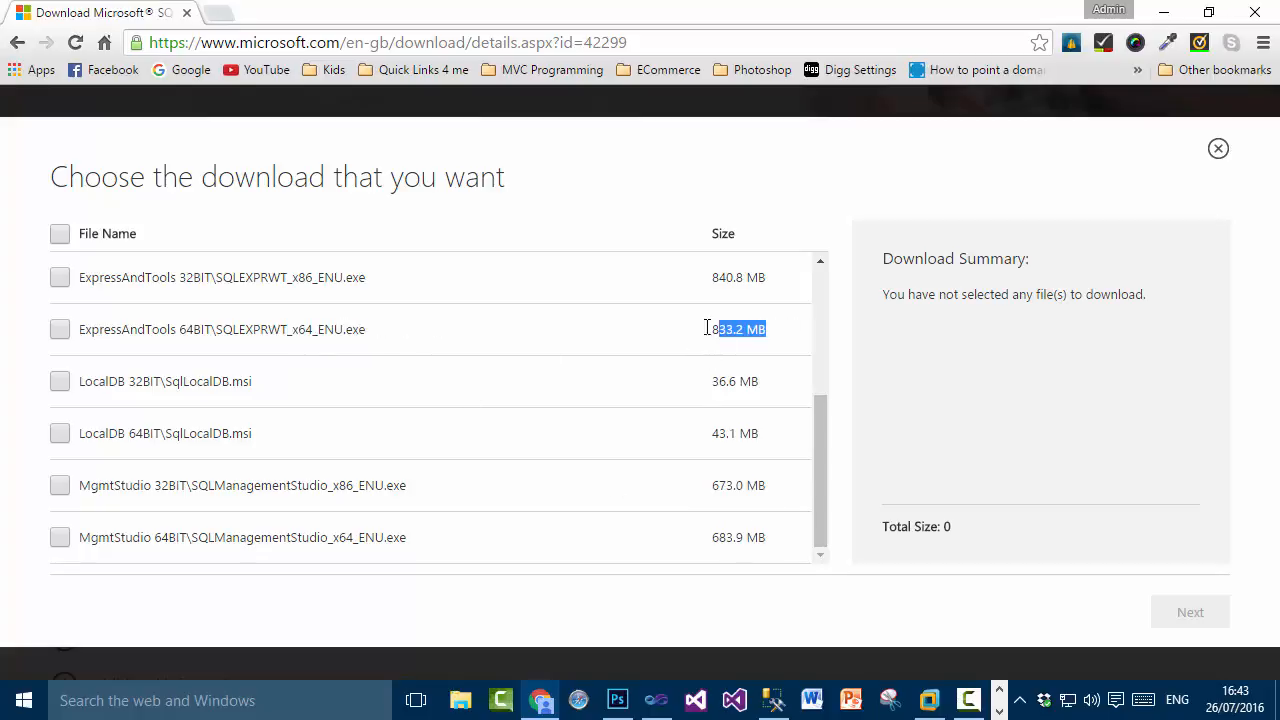
left_click_drag(776, 279, 711, 282)
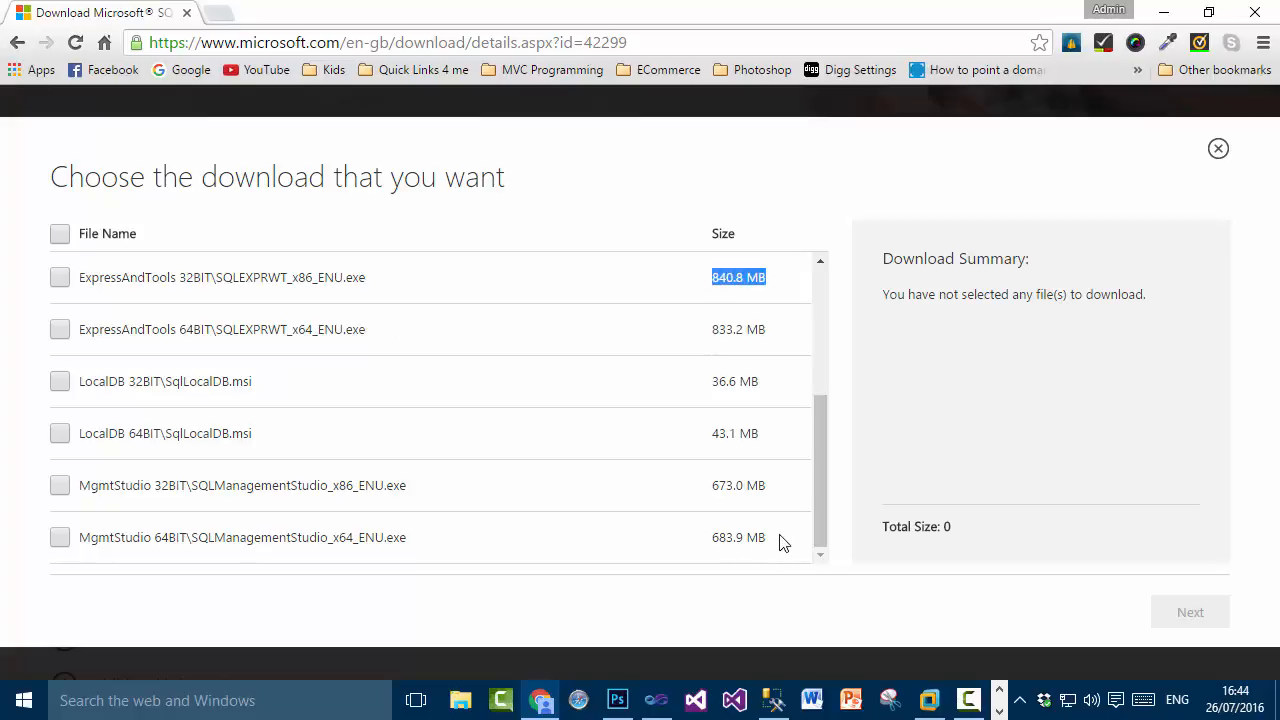
left_click_drag(783, 542, 708, 538)
left_click_drag(820, 475, 851, 373)
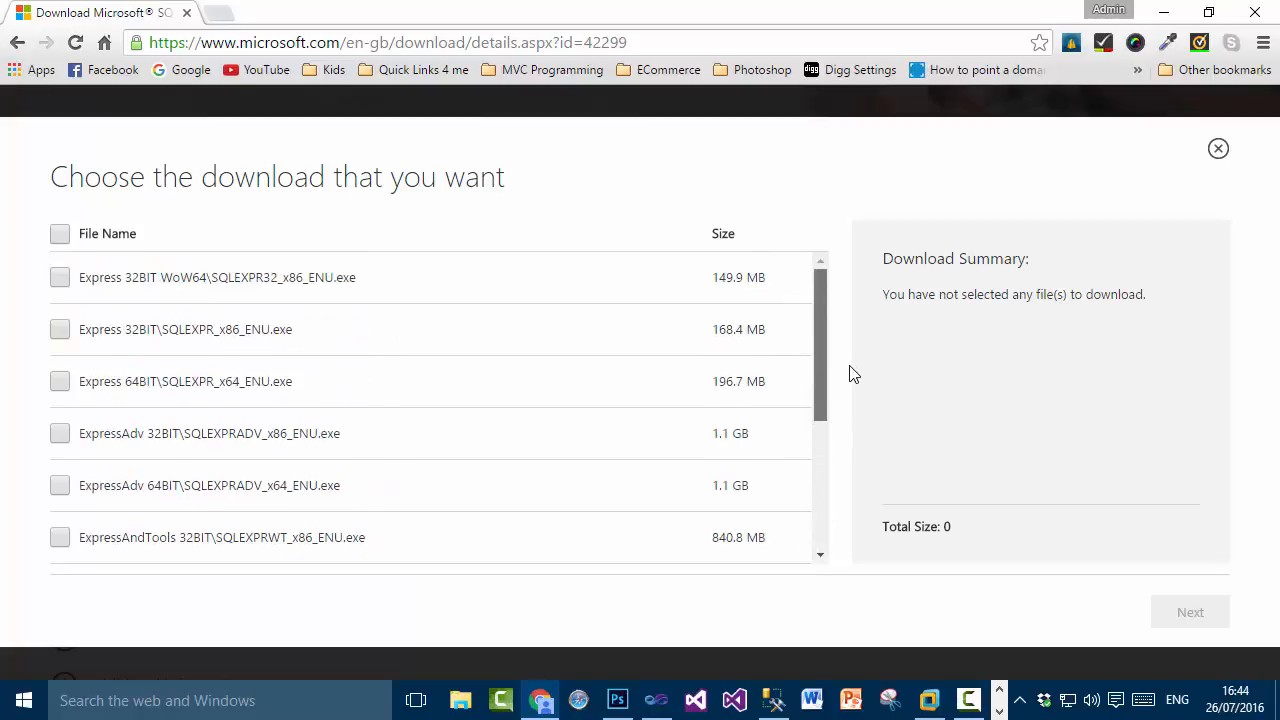
left_click_drag(705, 281, 820, 317)
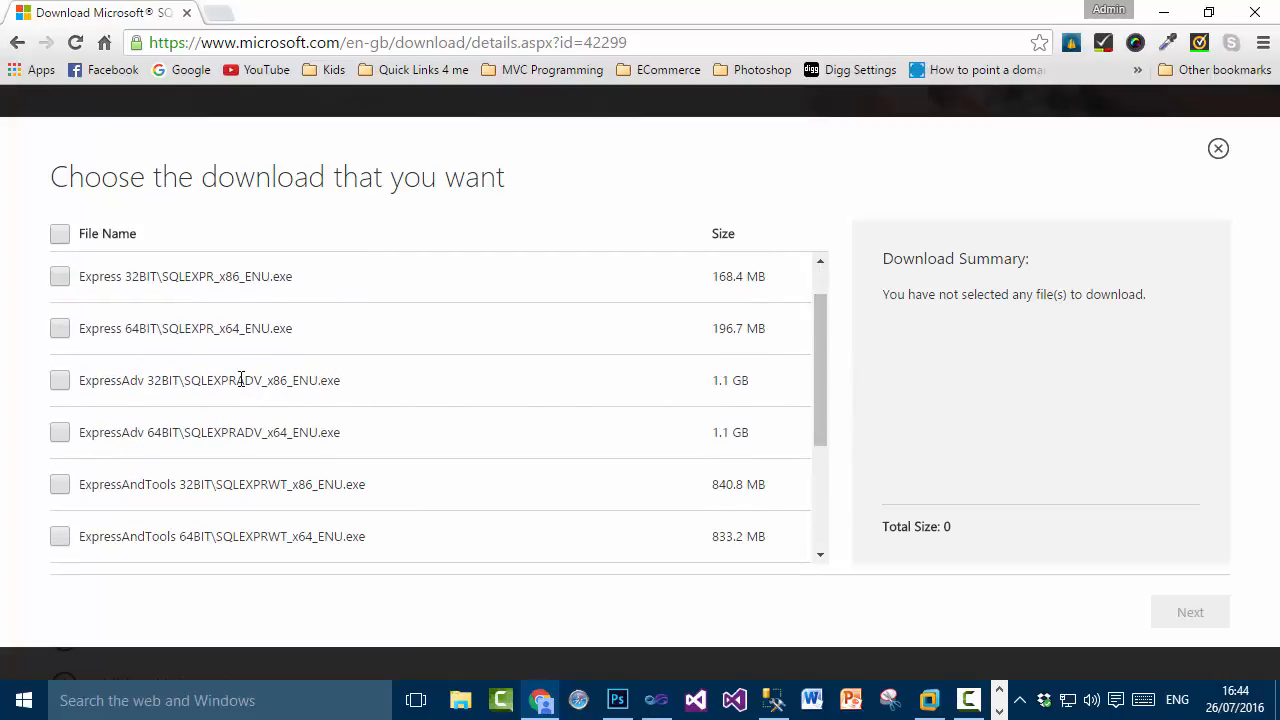
Examine the names and size of the ExpressAdv packages, followed by the ExpressAndTools 32BIT package
left_click_drag(240, 380, 262, 381)
left_click_drag(245, 432, 322, 438)
left_click(245, 398)
left_click_drag(200, 380, 263, 381)
left_click_drag(267, 383, 326, 380)
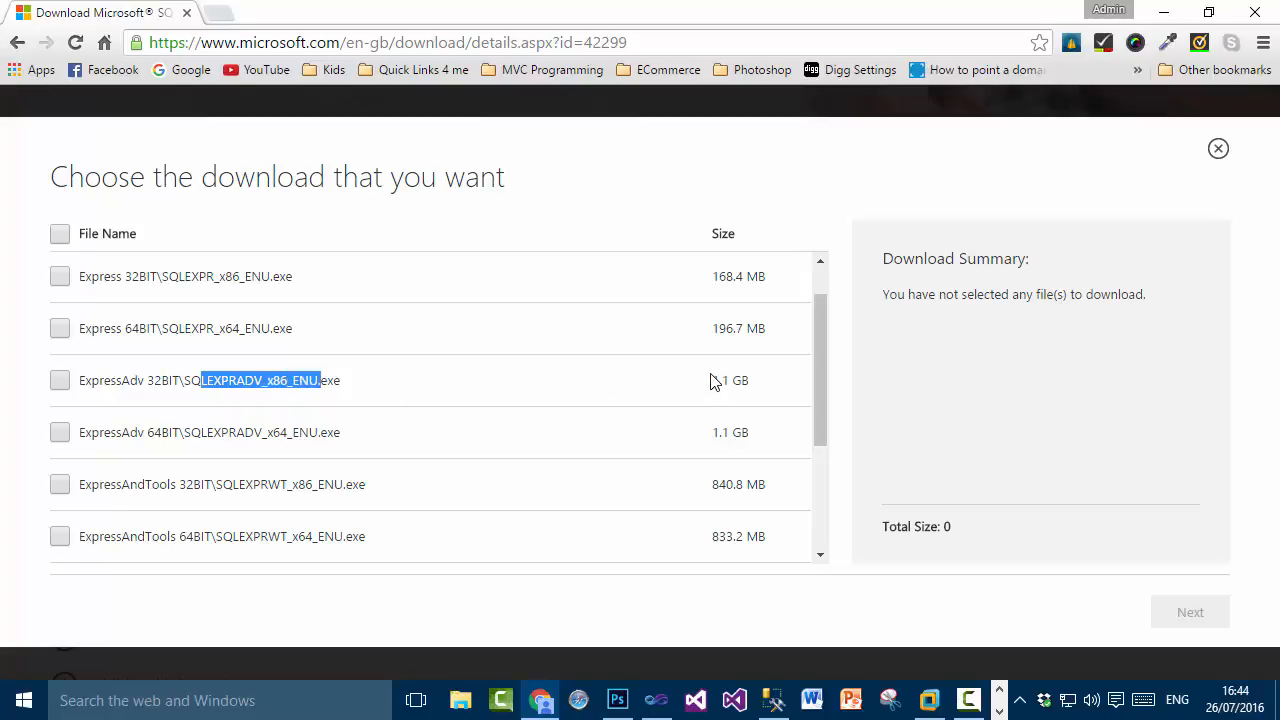
left_click_drag(712, 380, 826, 327)
scroll(828, 380, "down", 1)
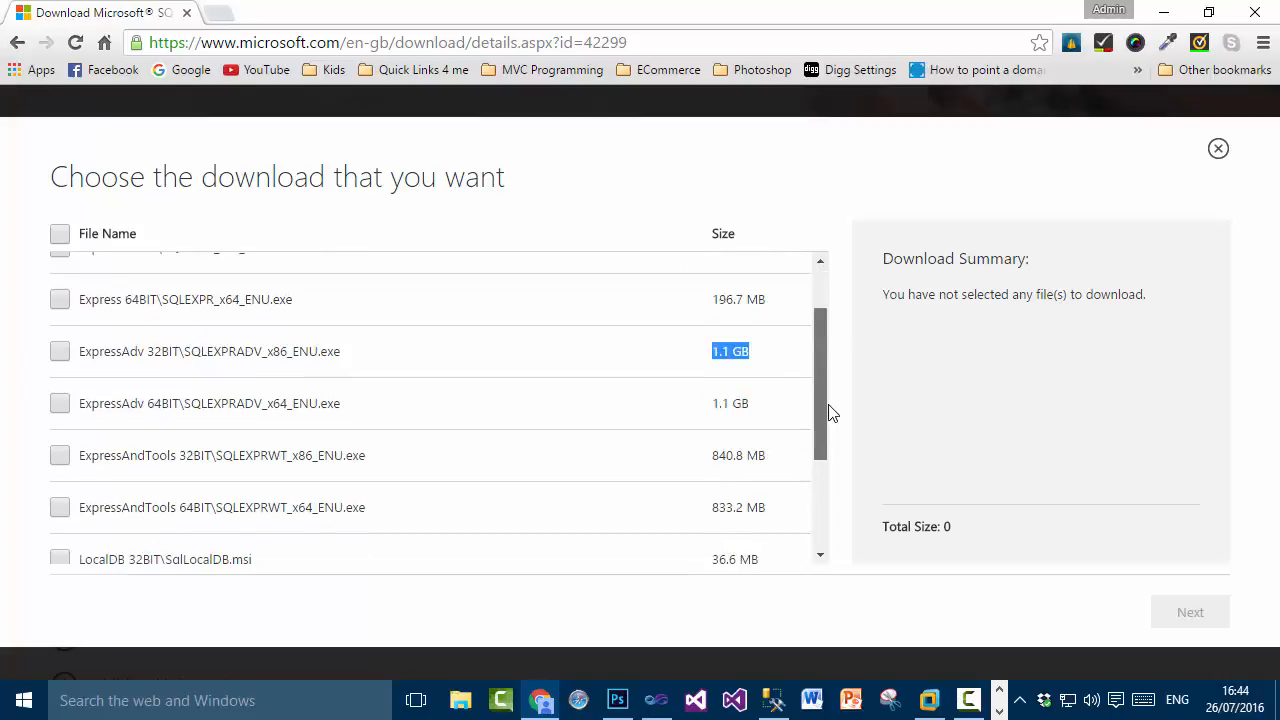
left_click_drag(829, 407, 820, 468)
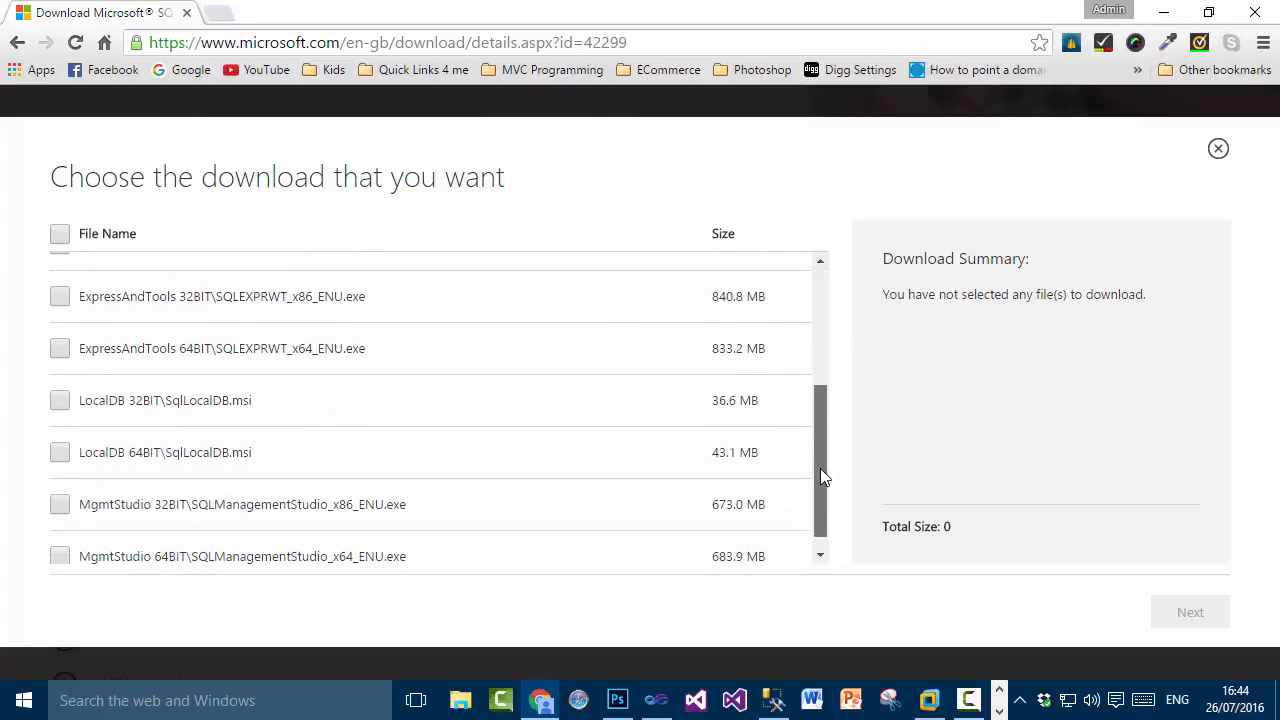
left_click_drag(152, 296, 390, 308)
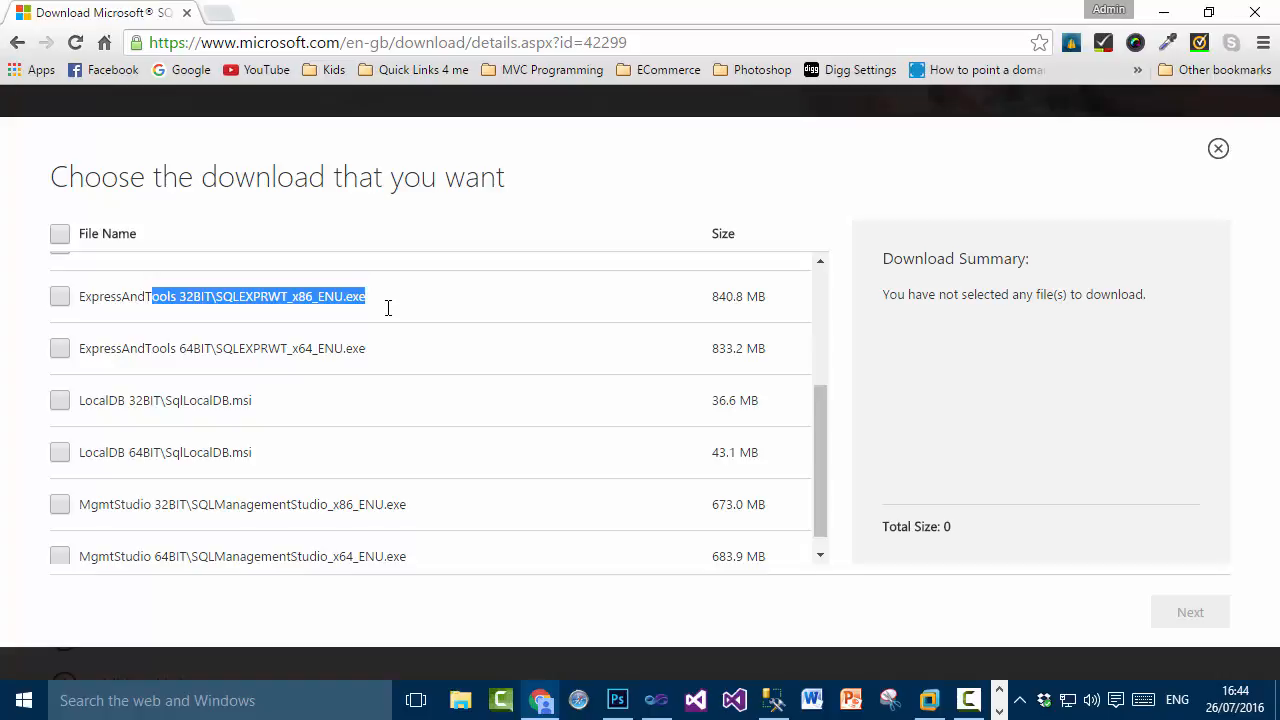
Select the ExpressAndTools 32BIT\SQLEXPRWT_x86_ENU.exe package and start its download
left_click(266, 298)
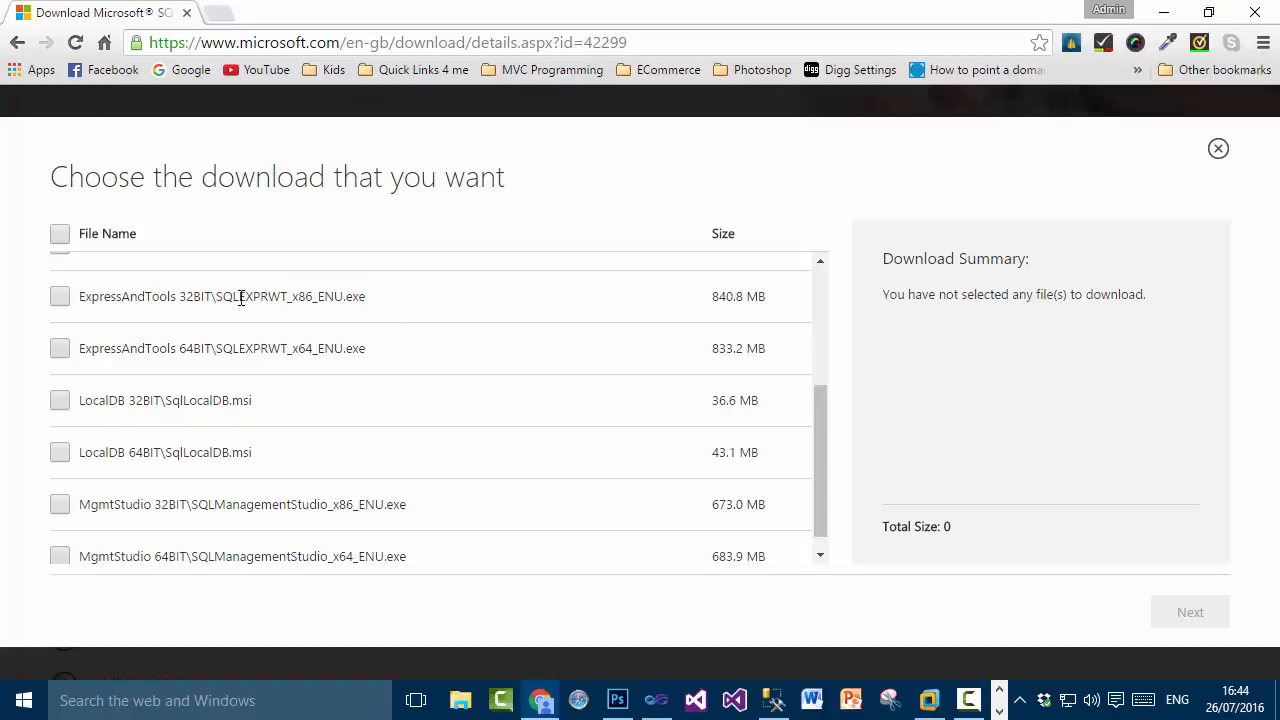
left_click_drag(204, 296, 372, 297)
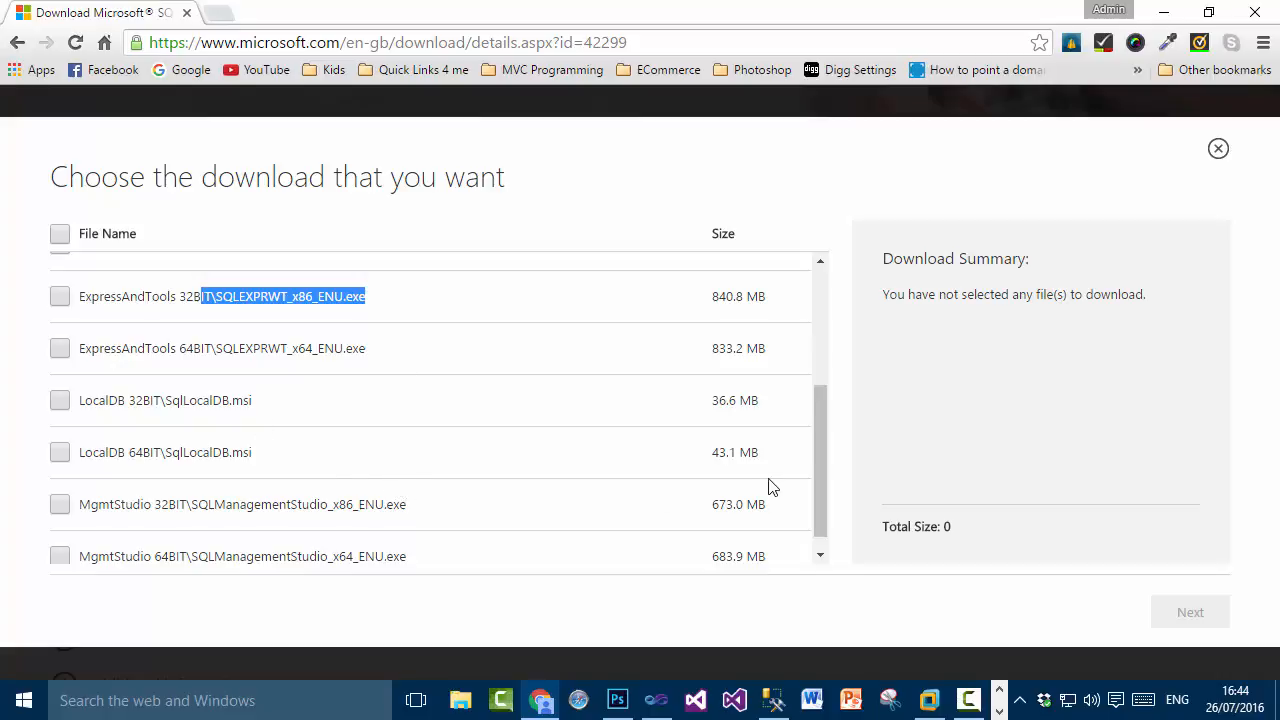
mouse_move(814, 469)
left_mouse_down()
mouse_move(821, 497)
mouse_move(816, 334)
mouse_move(829, 449)
left_mouse_up()
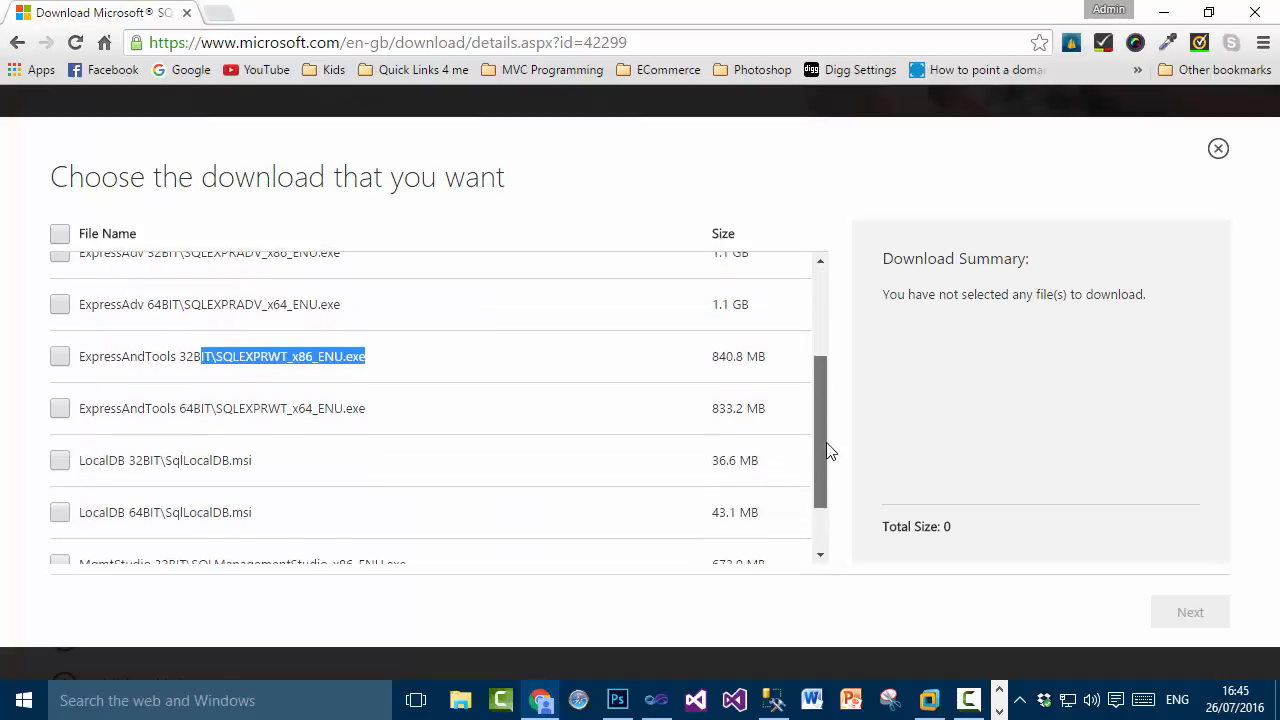
left_click(64, 358)
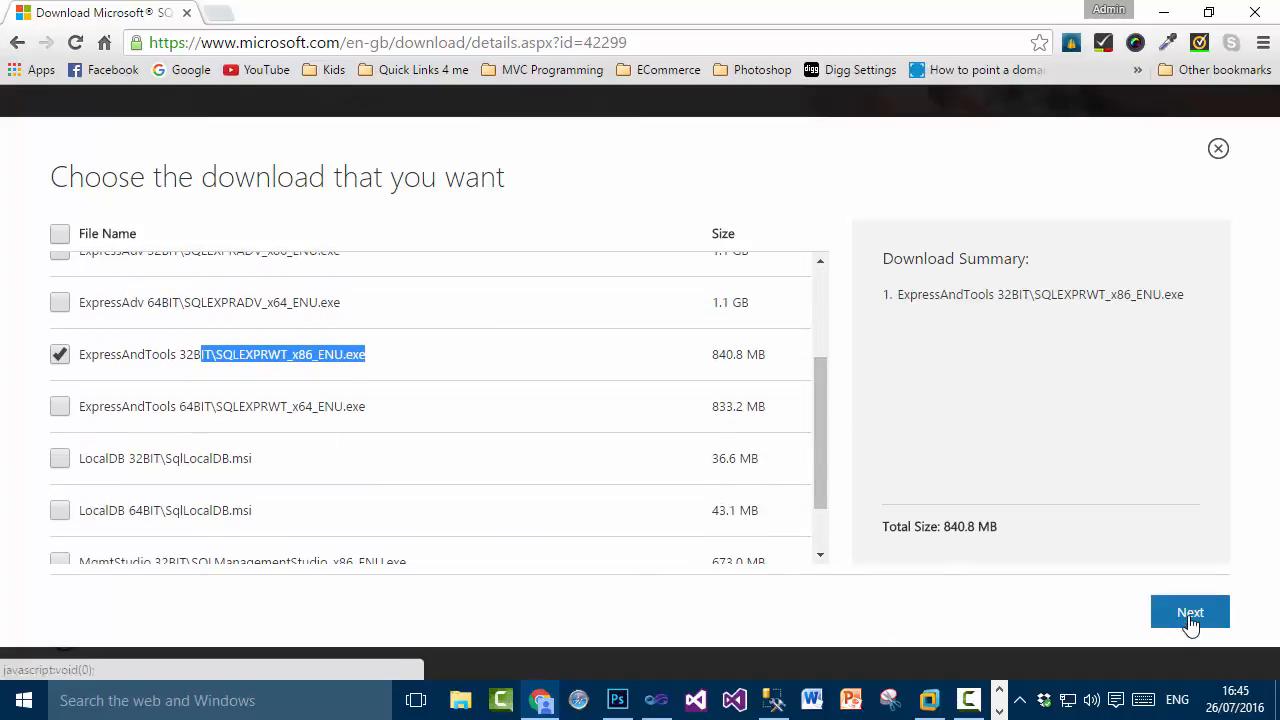
left_click(1191, 618)
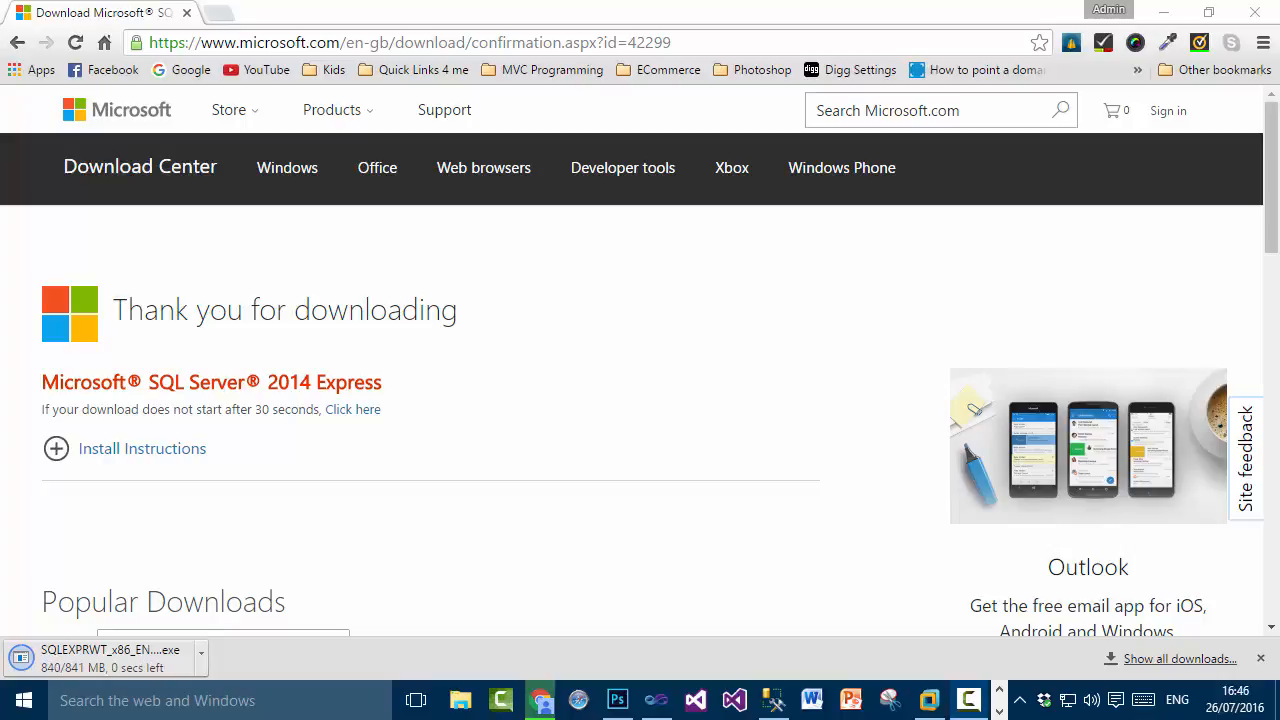
Locate the downloaded SQLEXPRWT_x86_ENU (4) installer in its folder and copy it
left_click(203, 654)
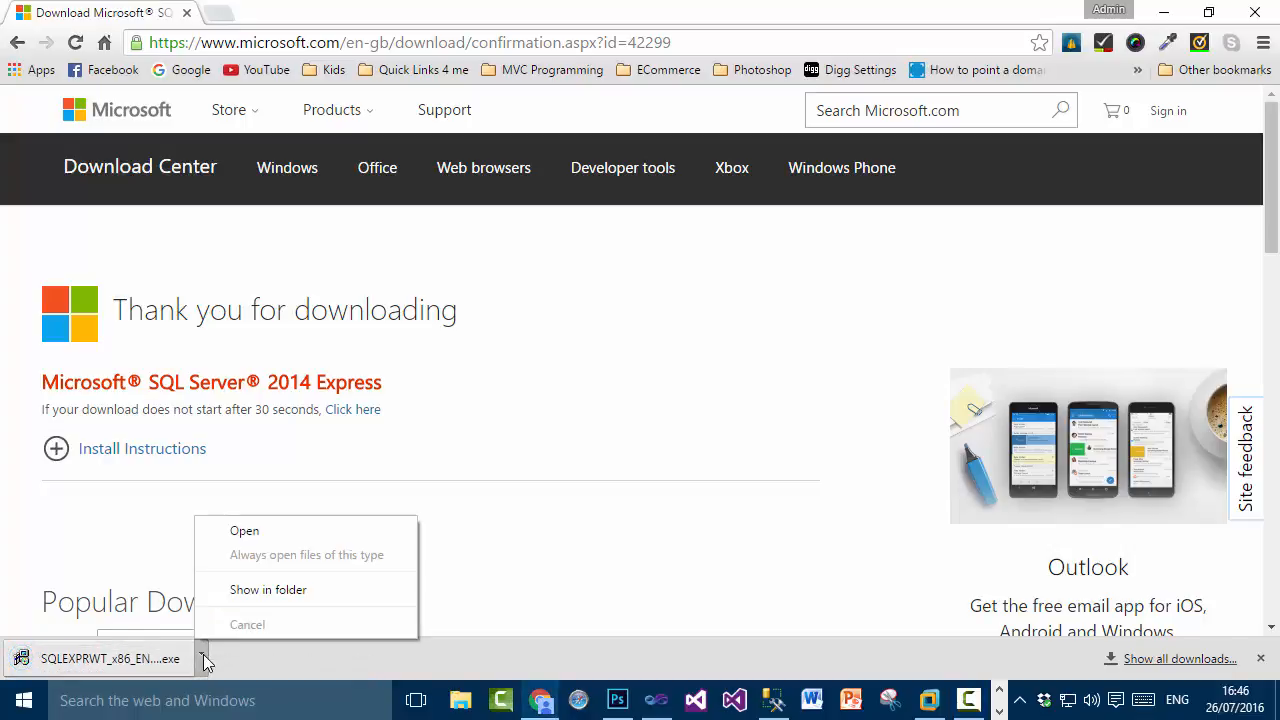
left_click(260, 590)
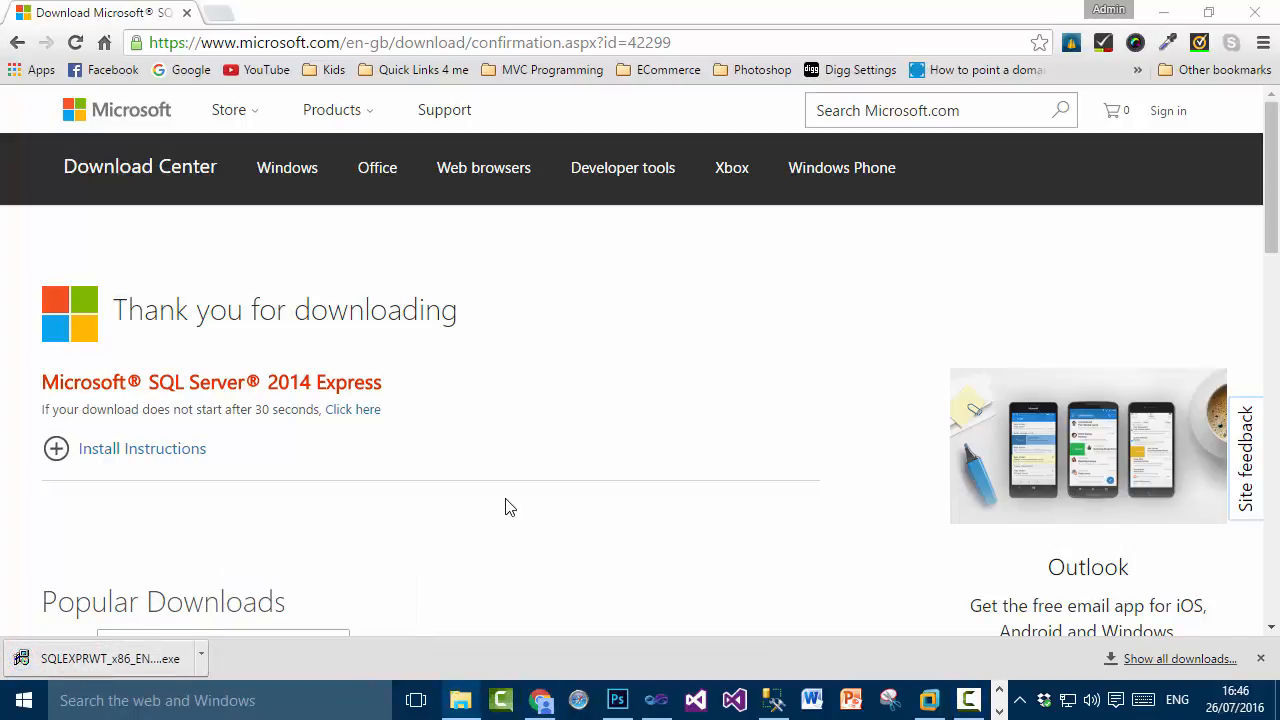
left_click_drag(619, 120, 446, 49)
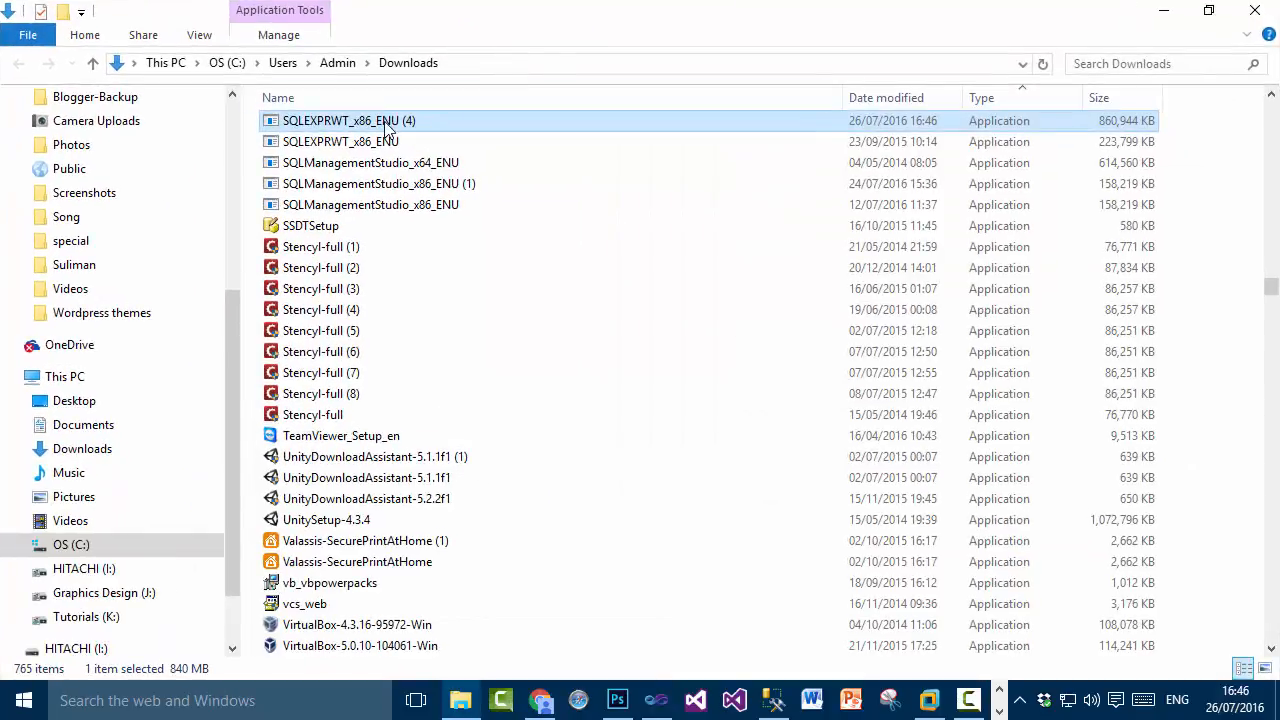
double_click(386, 121)
right_click(406, 121)
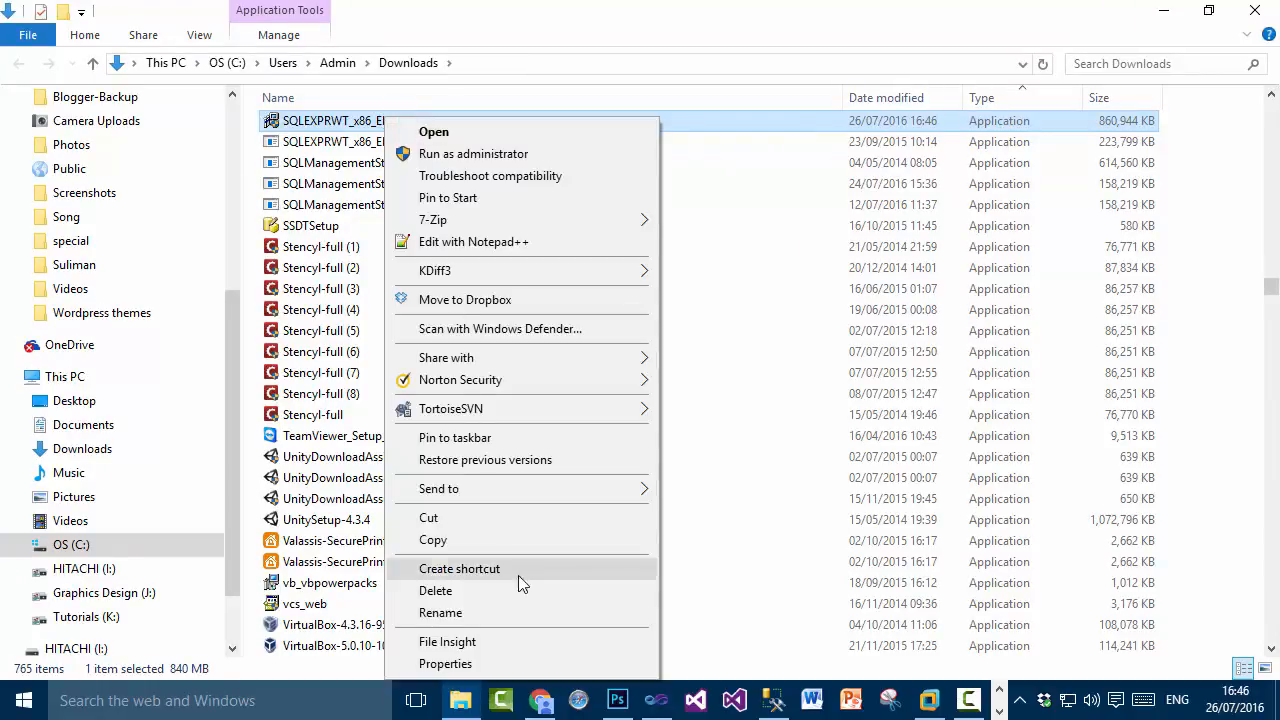
left_click(504, 545)
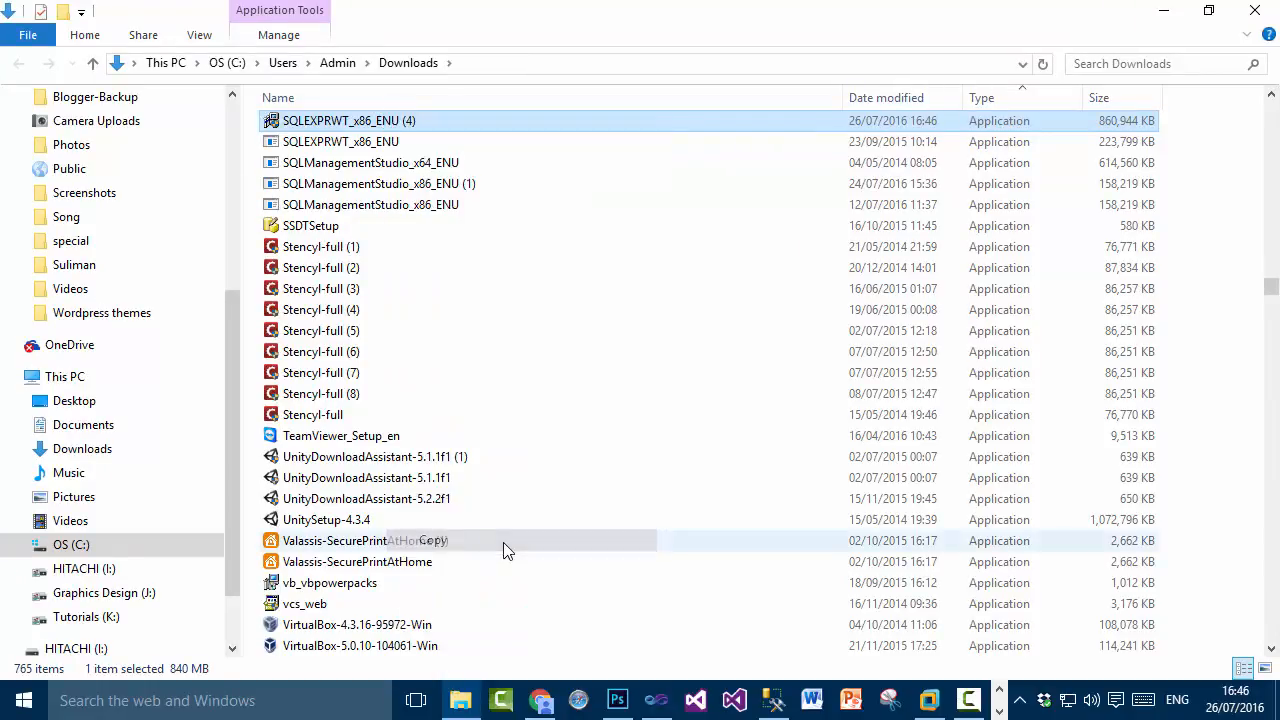
left_click(1166, 12)
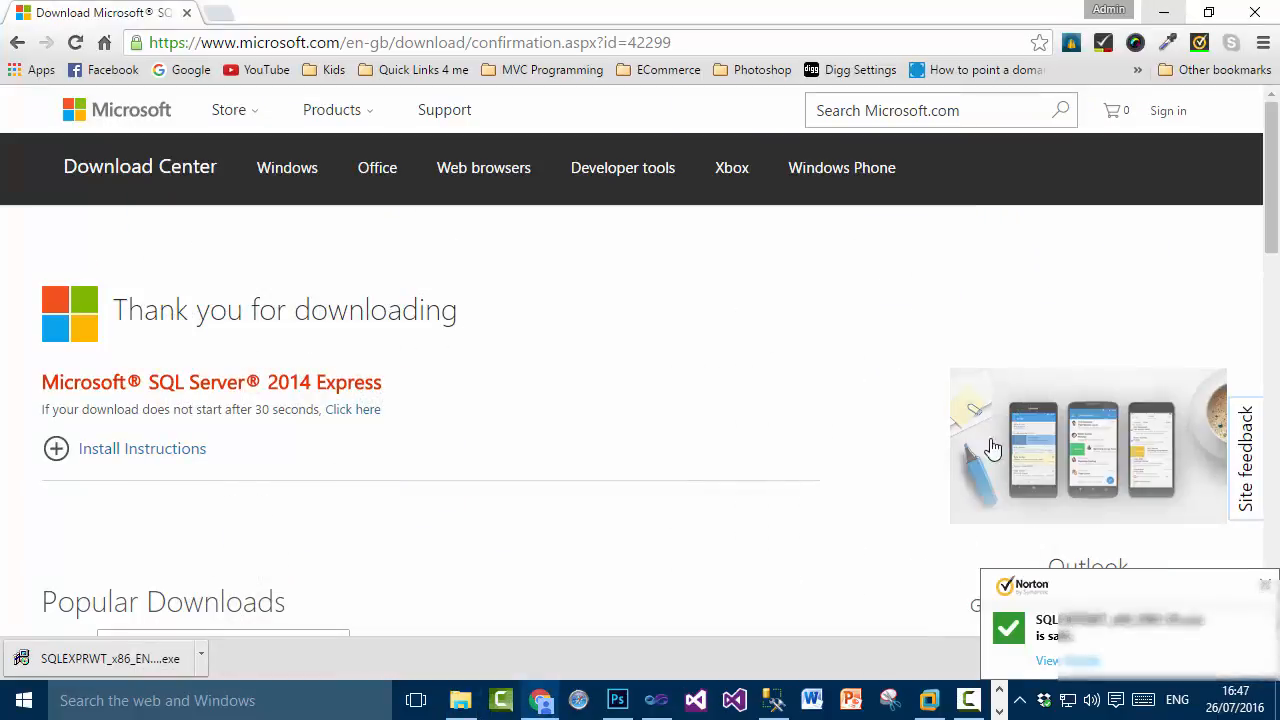
Switch to the Windows 7 virtual machine and paste the copied installer onto its desktop
left_click(929, 700)
right_click(298, 245)
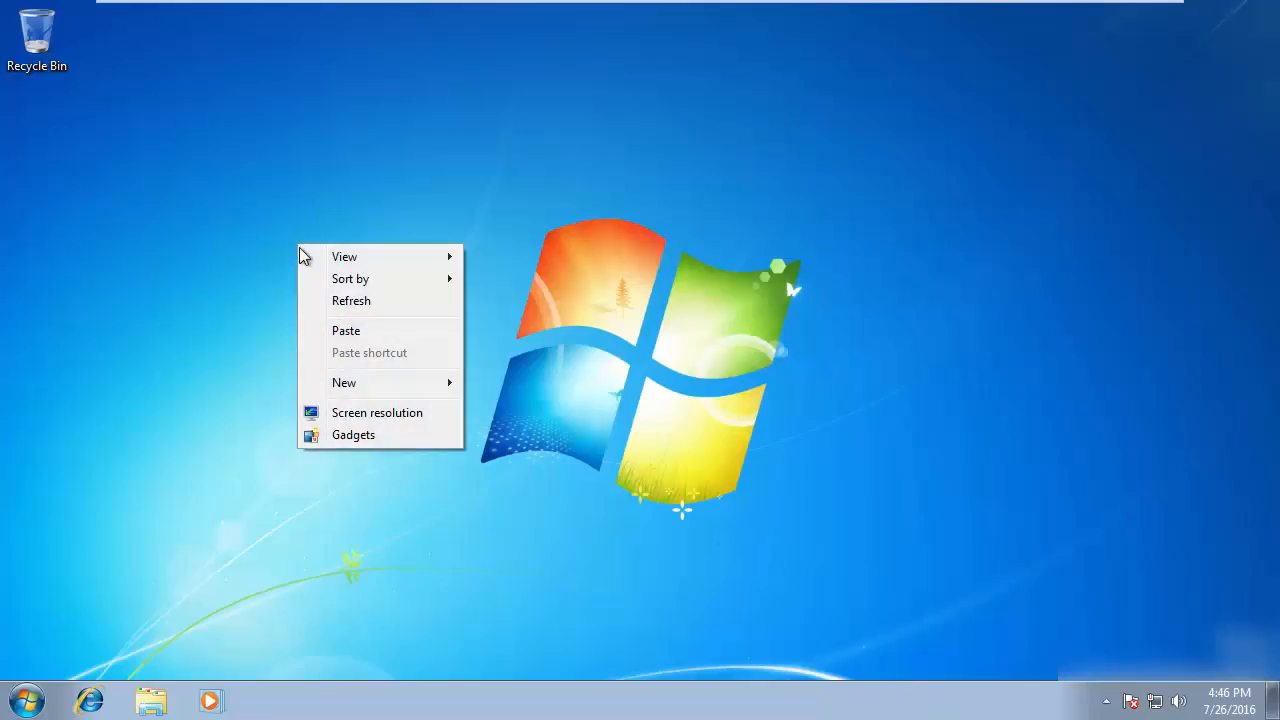
left_click(345, 331)
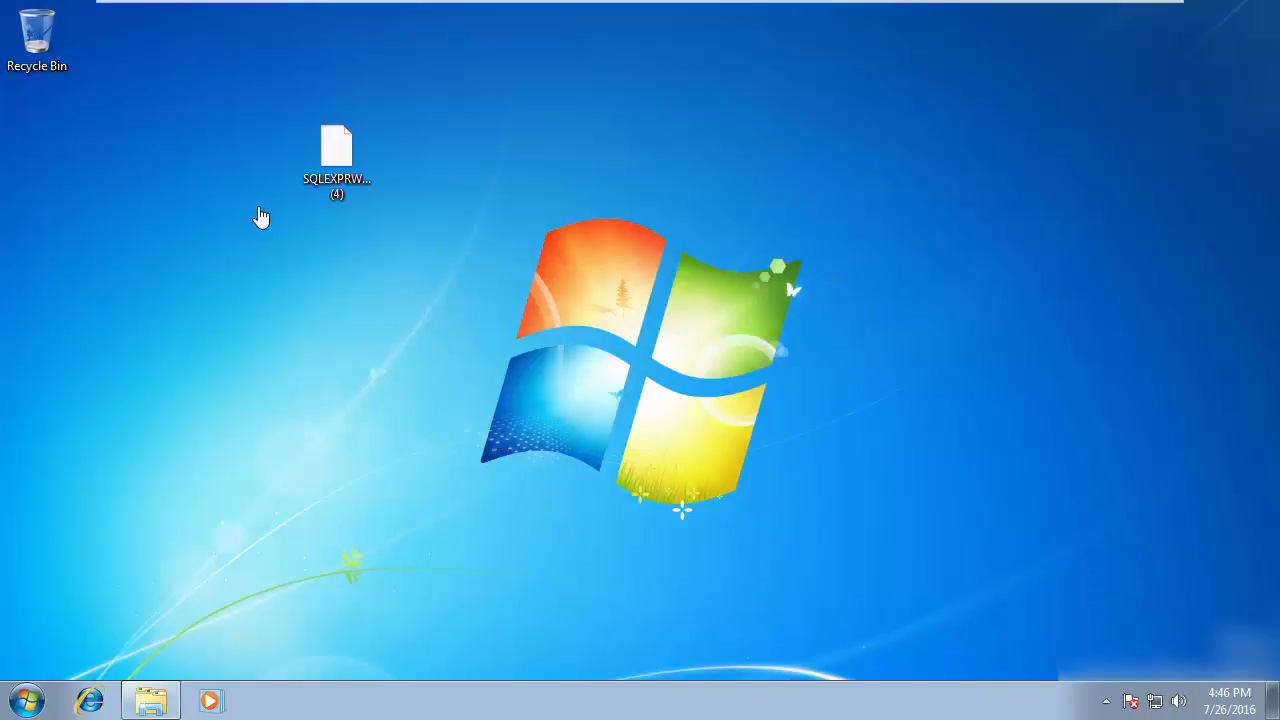
Run the SQLEXPRWT_x86_ENU (4) installer with administrator permission and extract its files to the suggested desktop directory
left_click(336, 160)
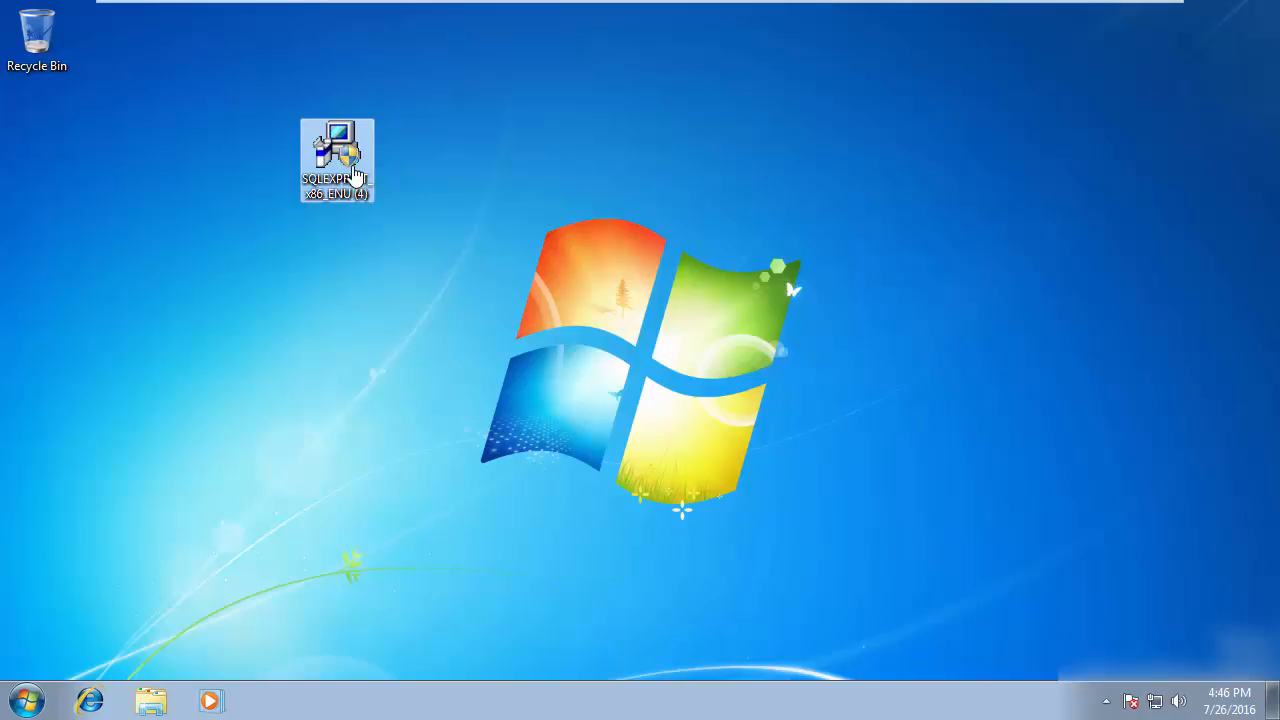
left_click(353, 167)
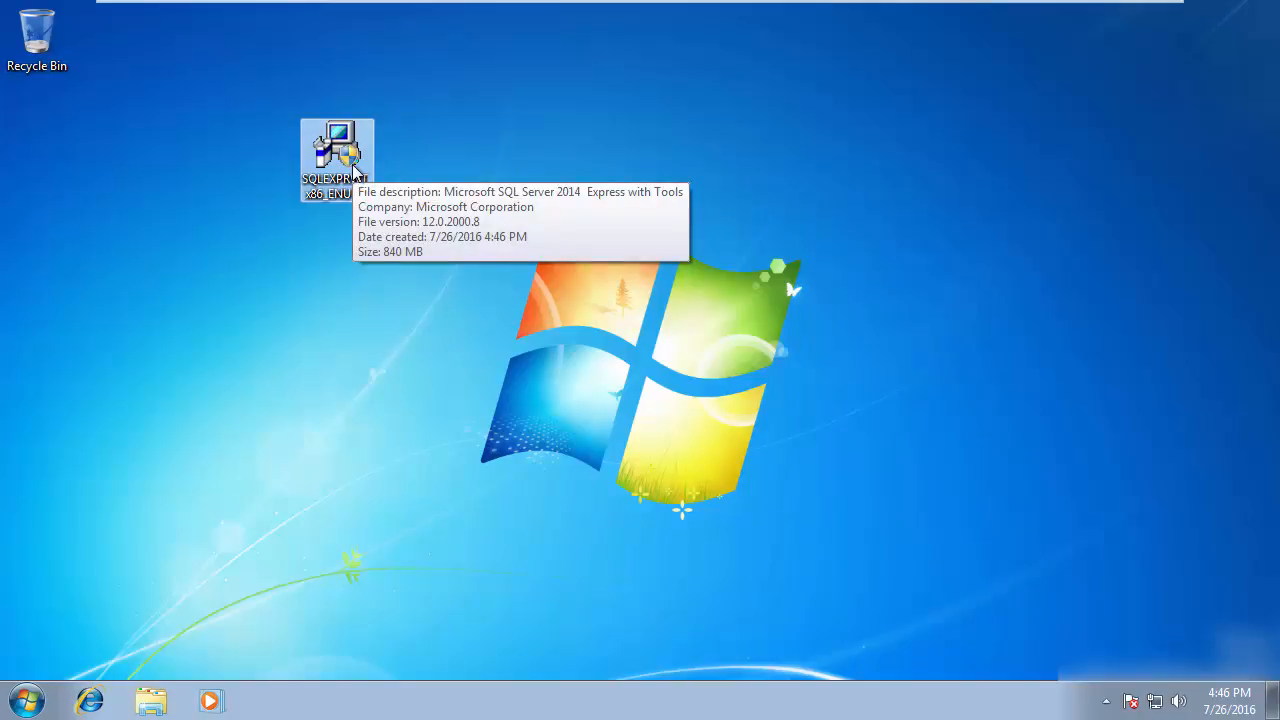
right_click(345, 175)
left_click(366, 182)
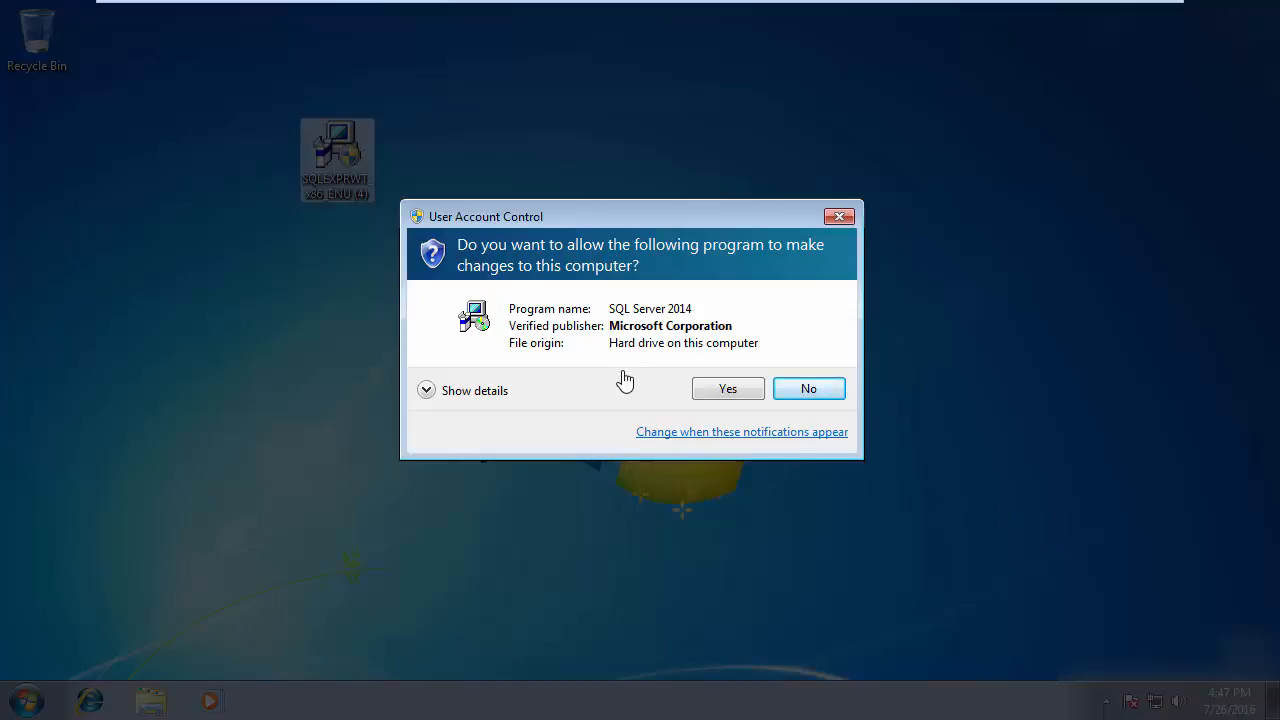
left_click(719, 393)
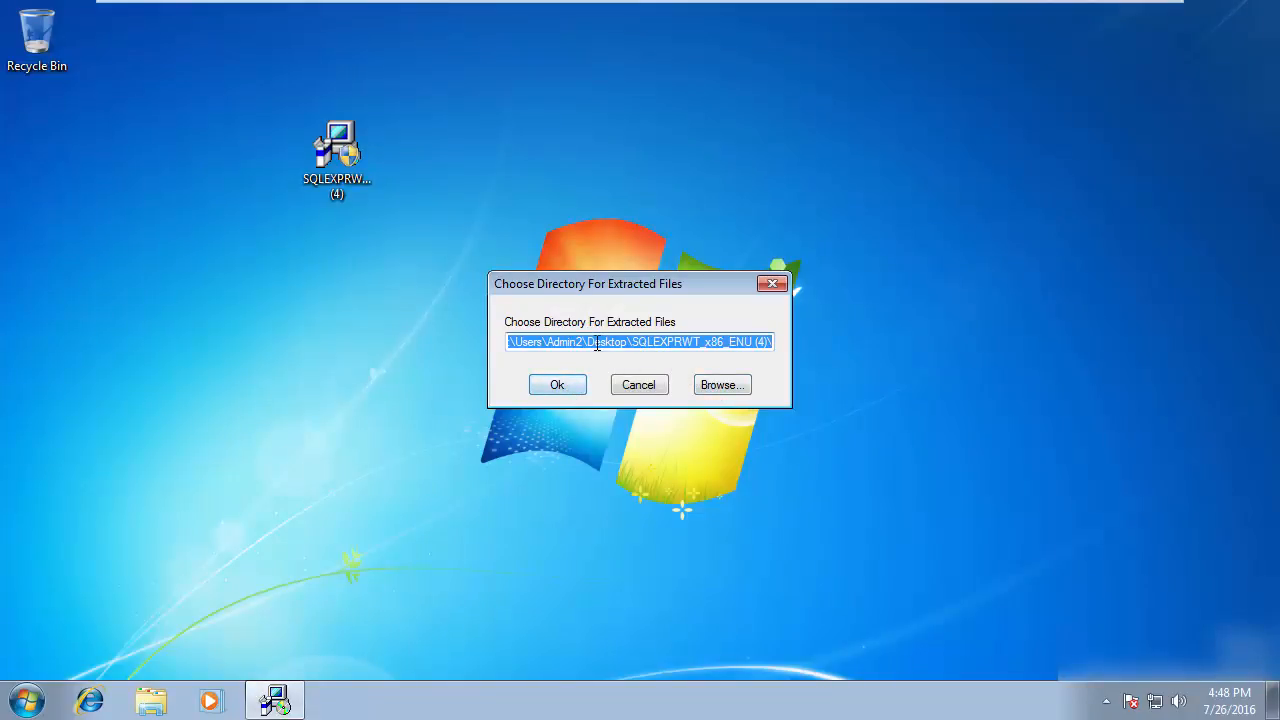
left_click(566, 387)
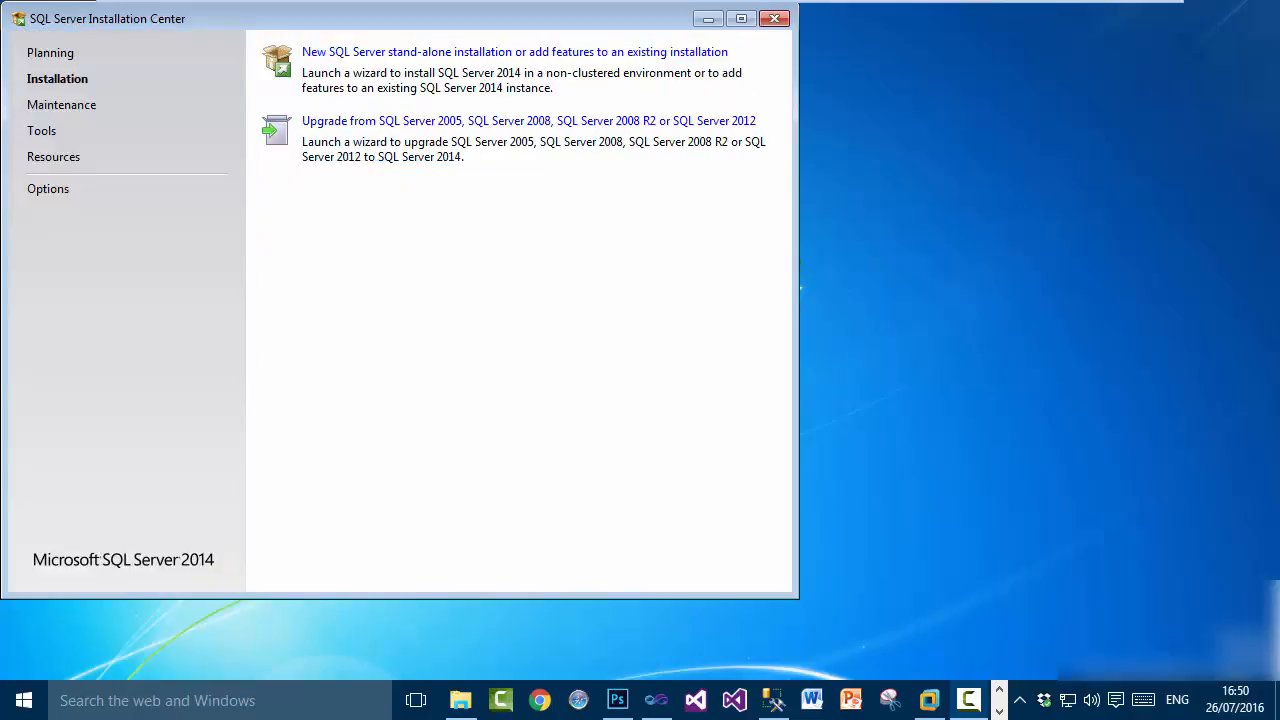
View the Installation Center's planning resources and start a new SQL Server stand-alone installation
left_click(541, 17)
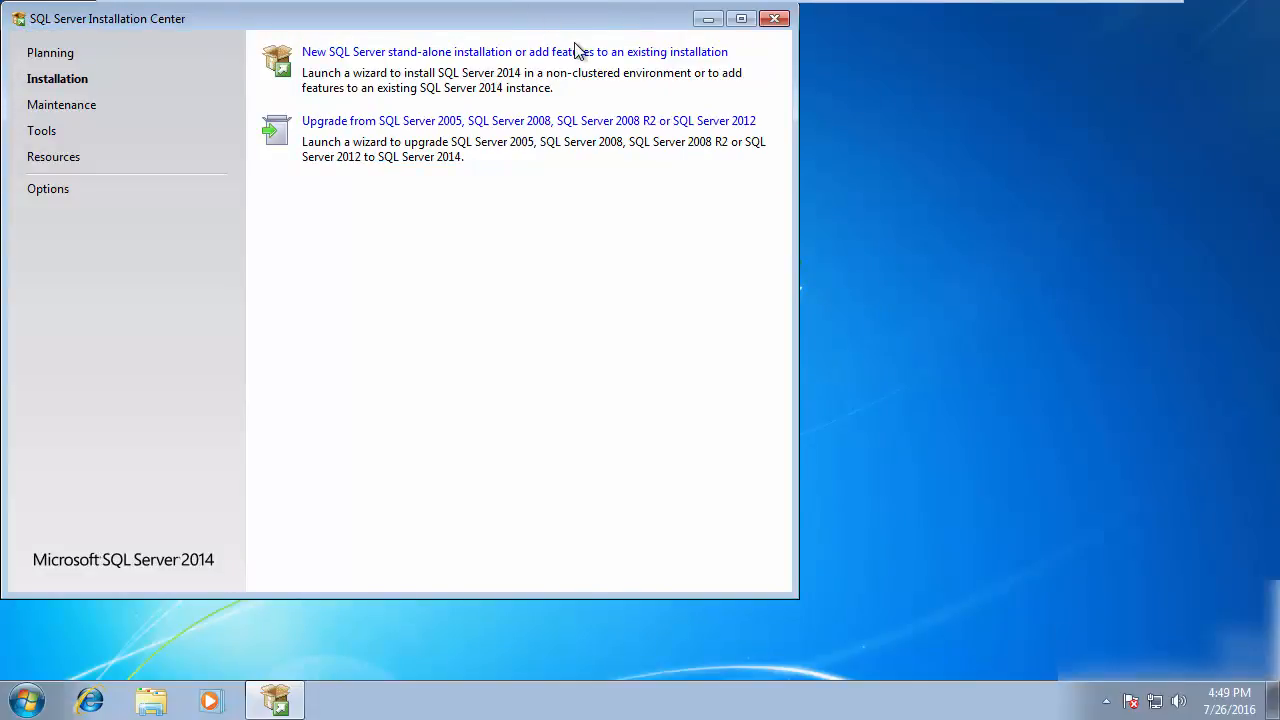
left_click_drag(523, 17, 796, 59)
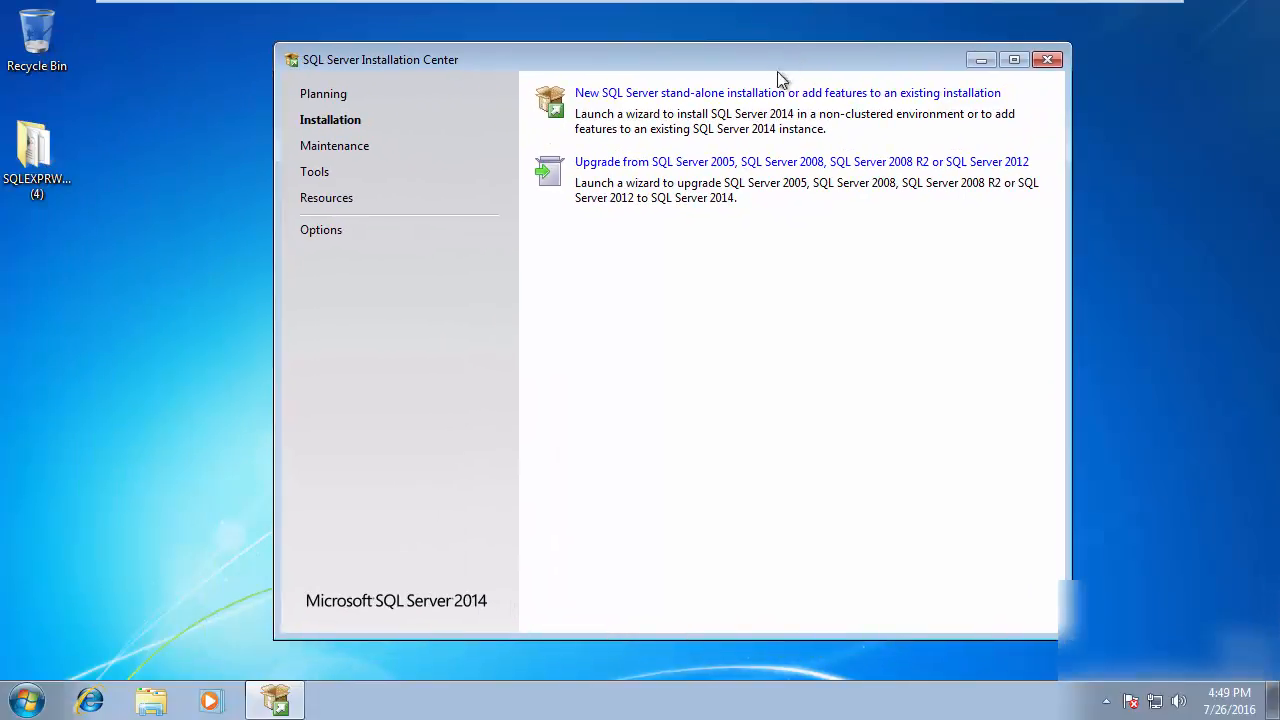
left_click(324, 96)
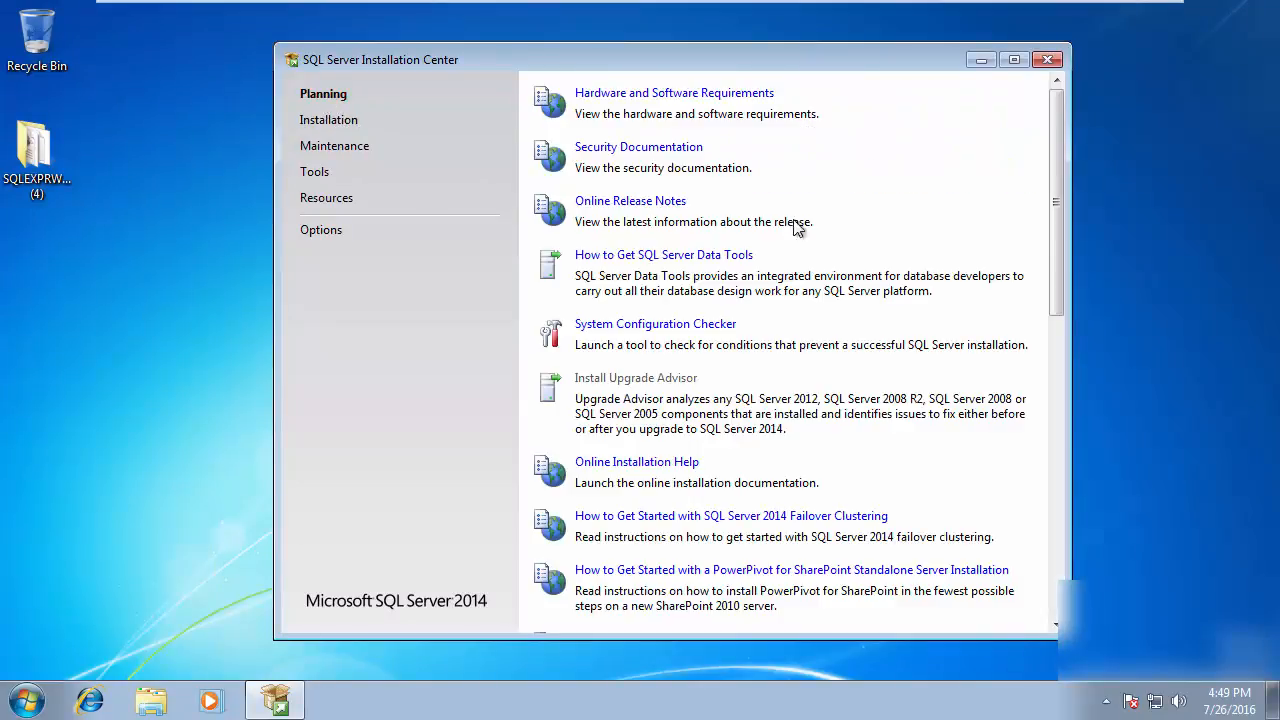
left_click(345, 124)
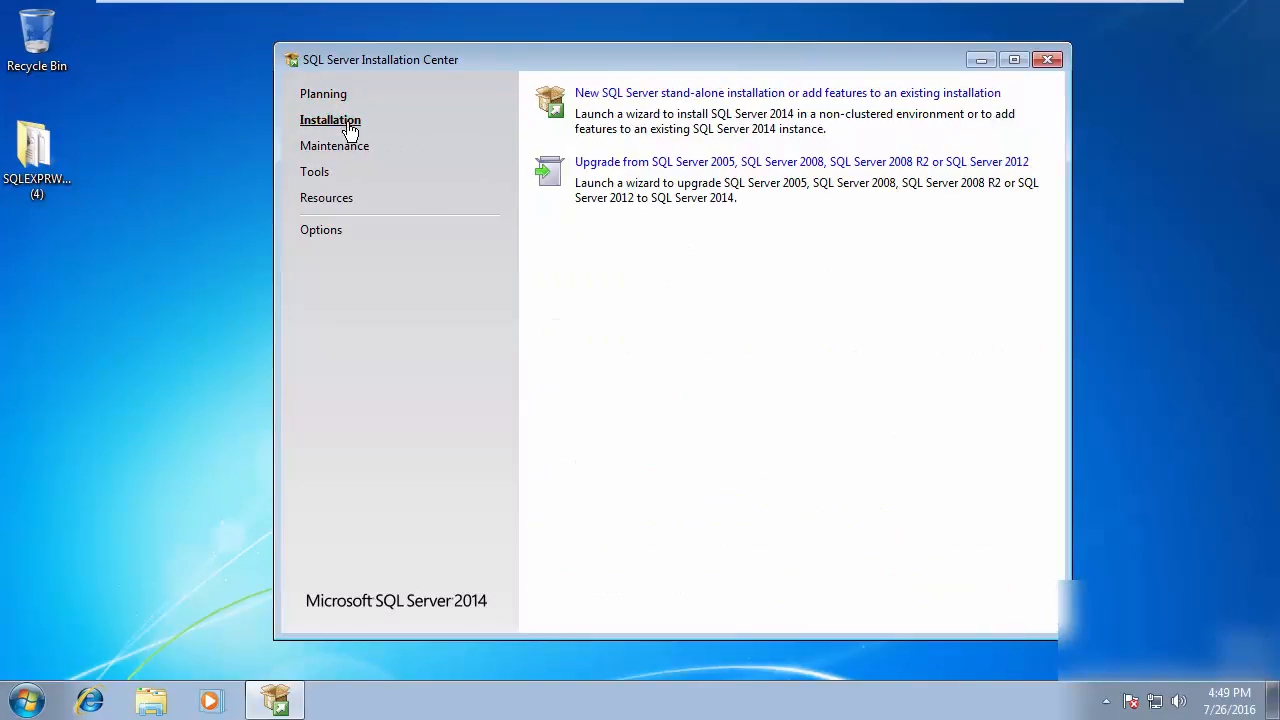
left_click(804, 101)
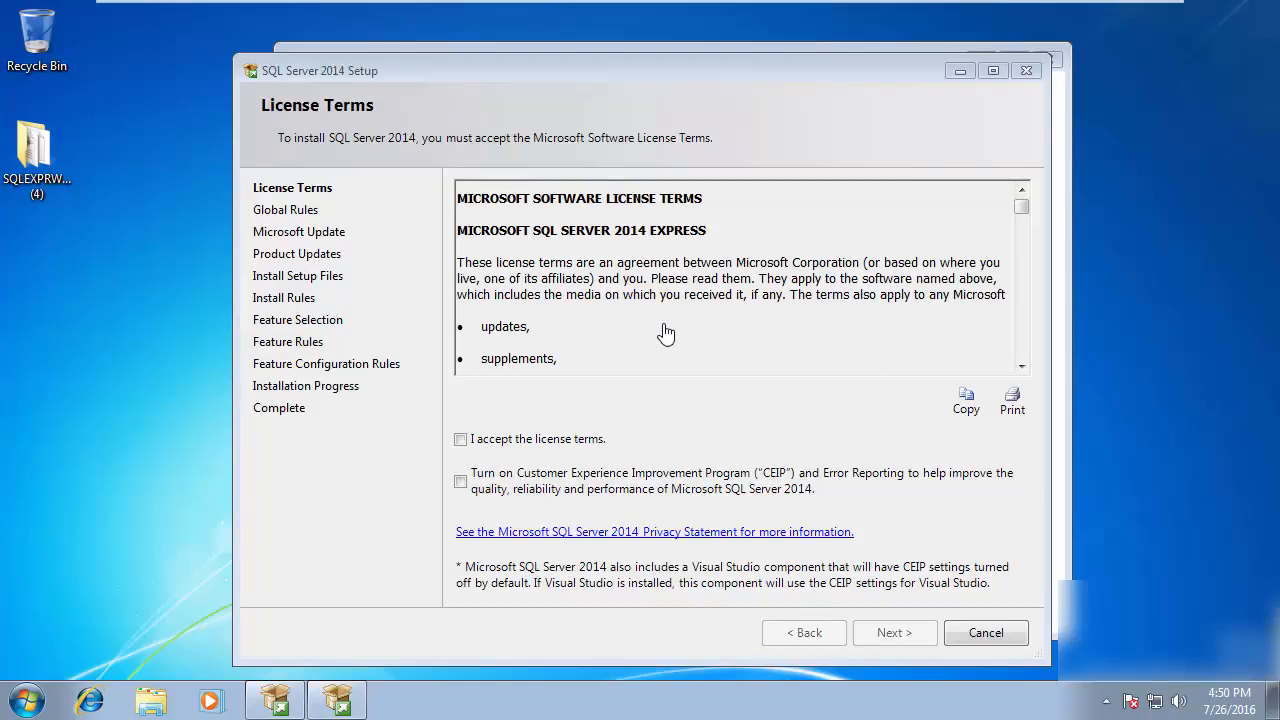
Accept the license terms and continue the setup without enabling Microsoft Update checks
left_click(461, 440)
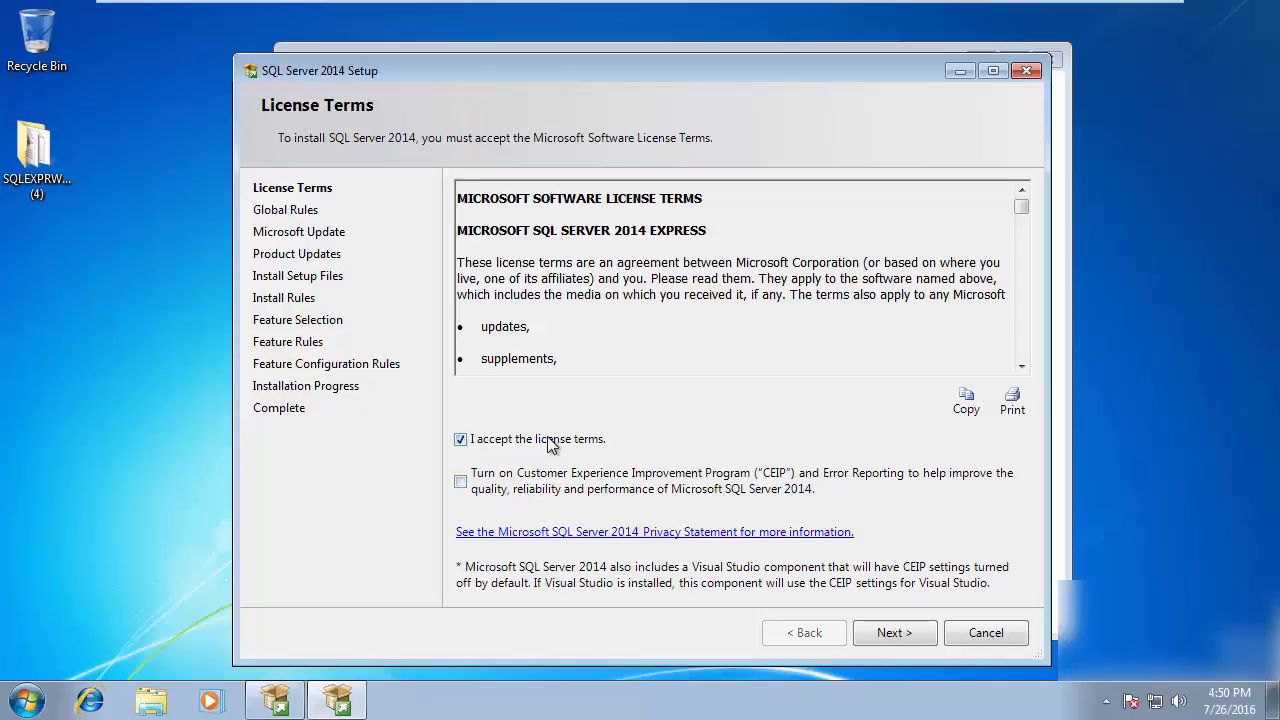
left_click(902, 634)
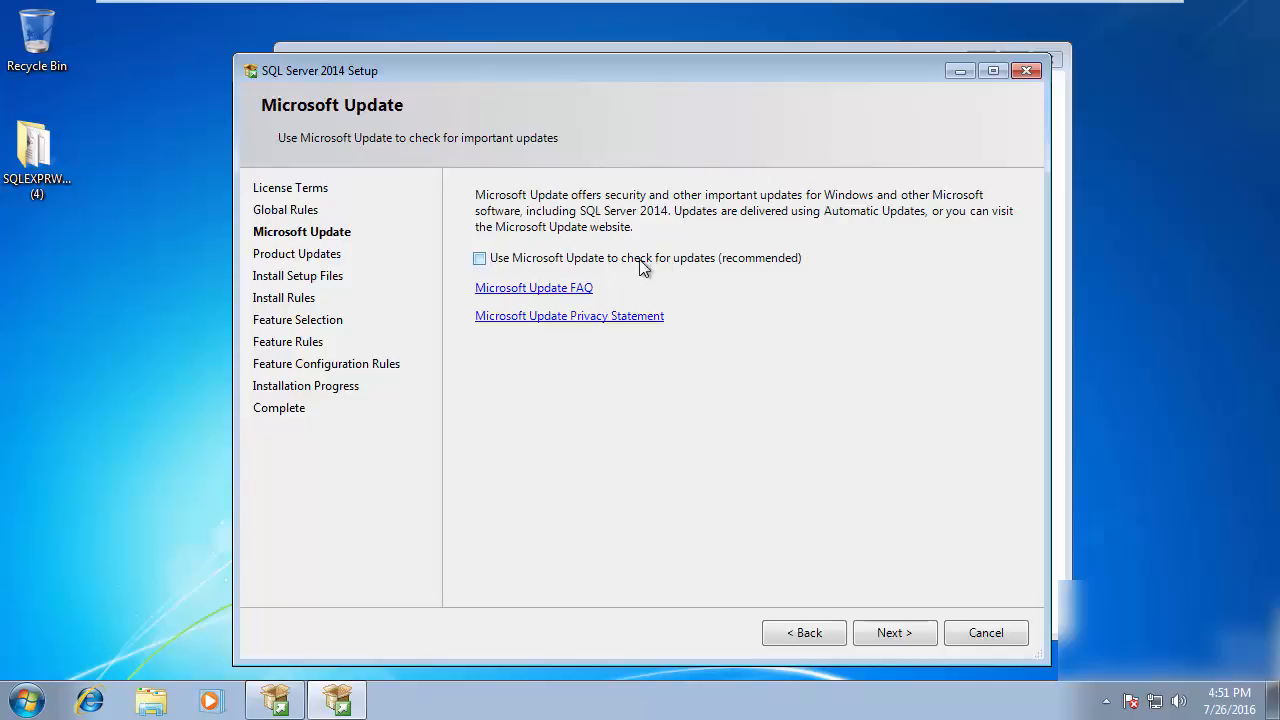
left_click(916, 633)
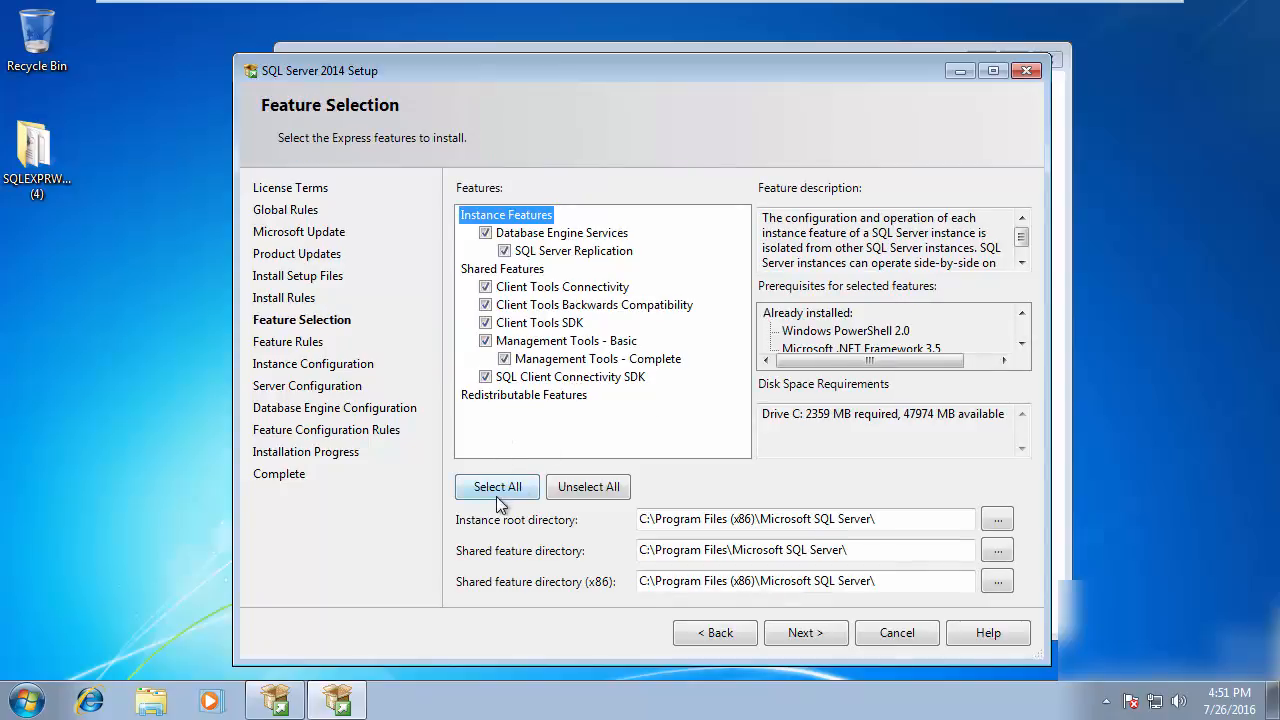
Select all Express features and keep the named instance SQLExpress with instance ID SQLEXPRESS
left_click(496, 494)
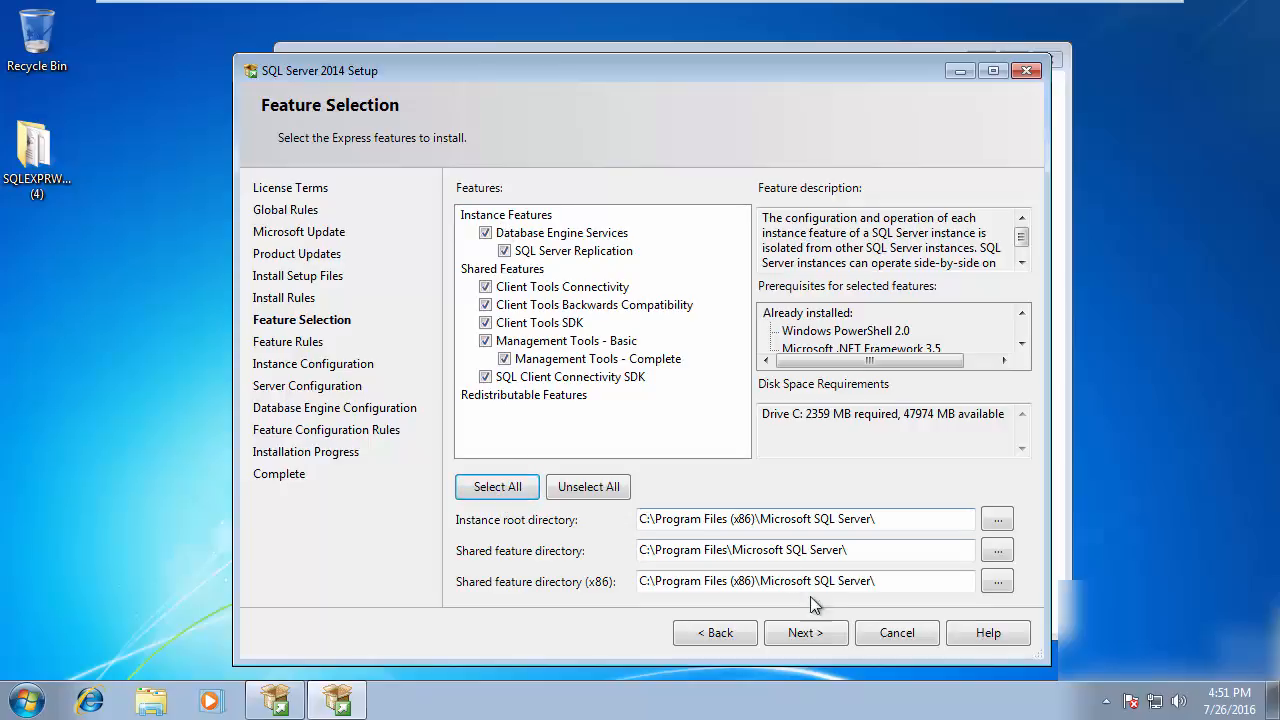
left_click(822, 634)
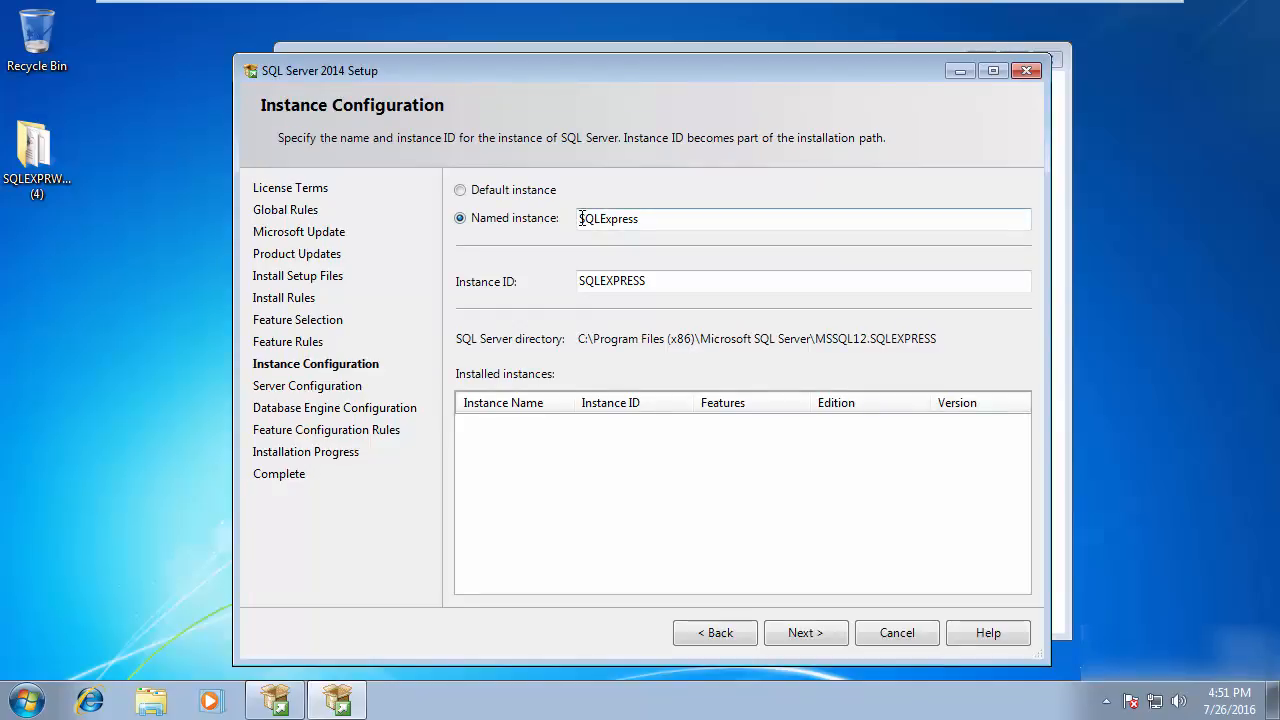
double_click(581, 218)
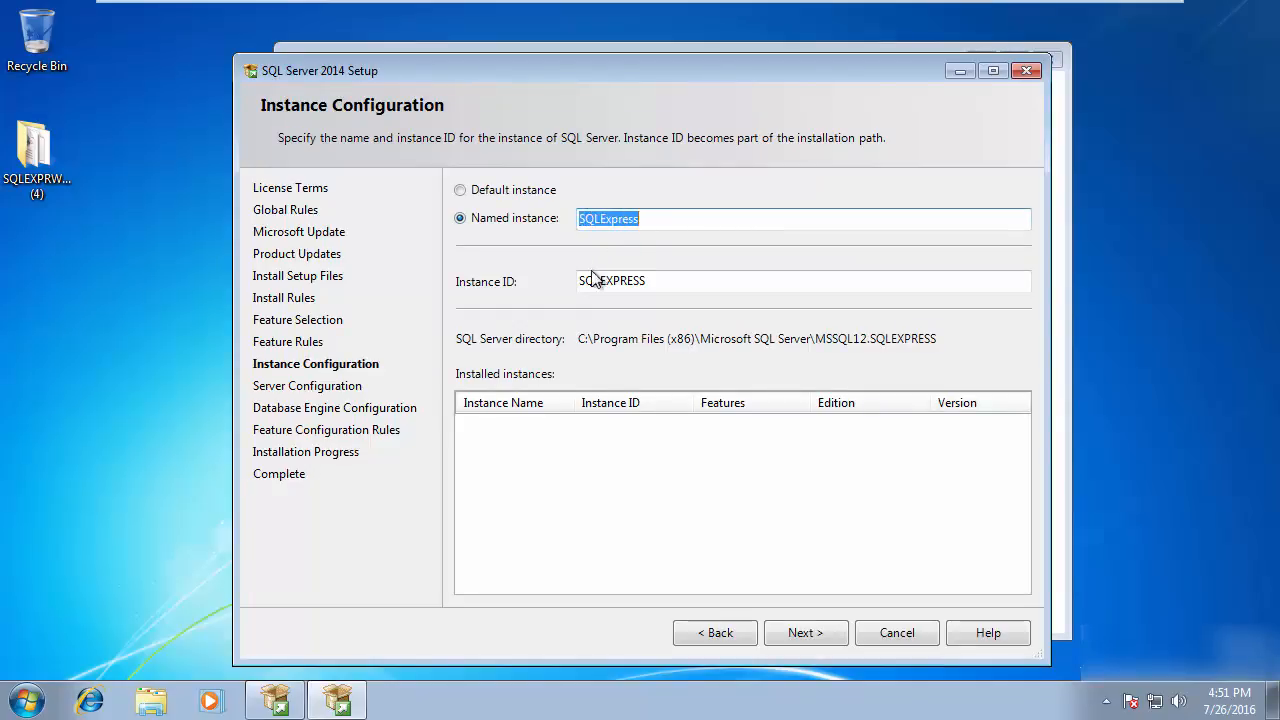
left_click_drag(580, 281, 662, 286)
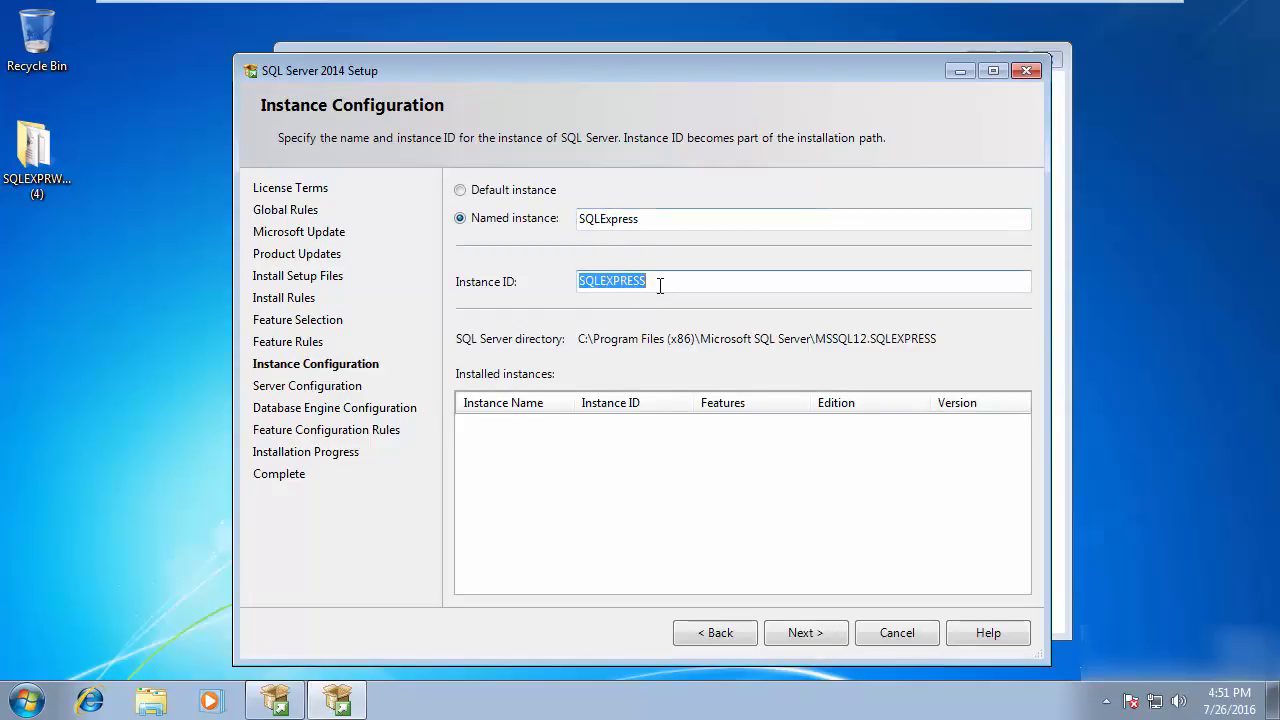
left_click(801, 633)
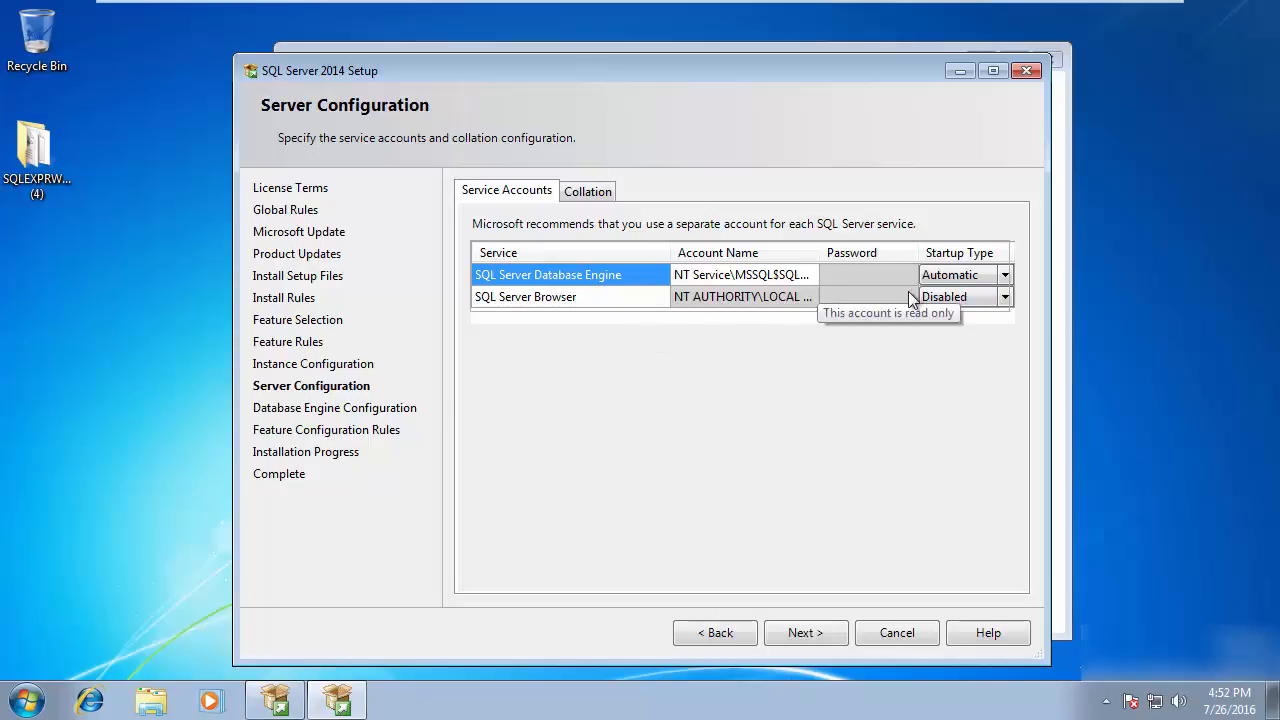
Change the SQL Server Browser service's startup type and continue to the Database Engine configuration
left_click(950, 298)
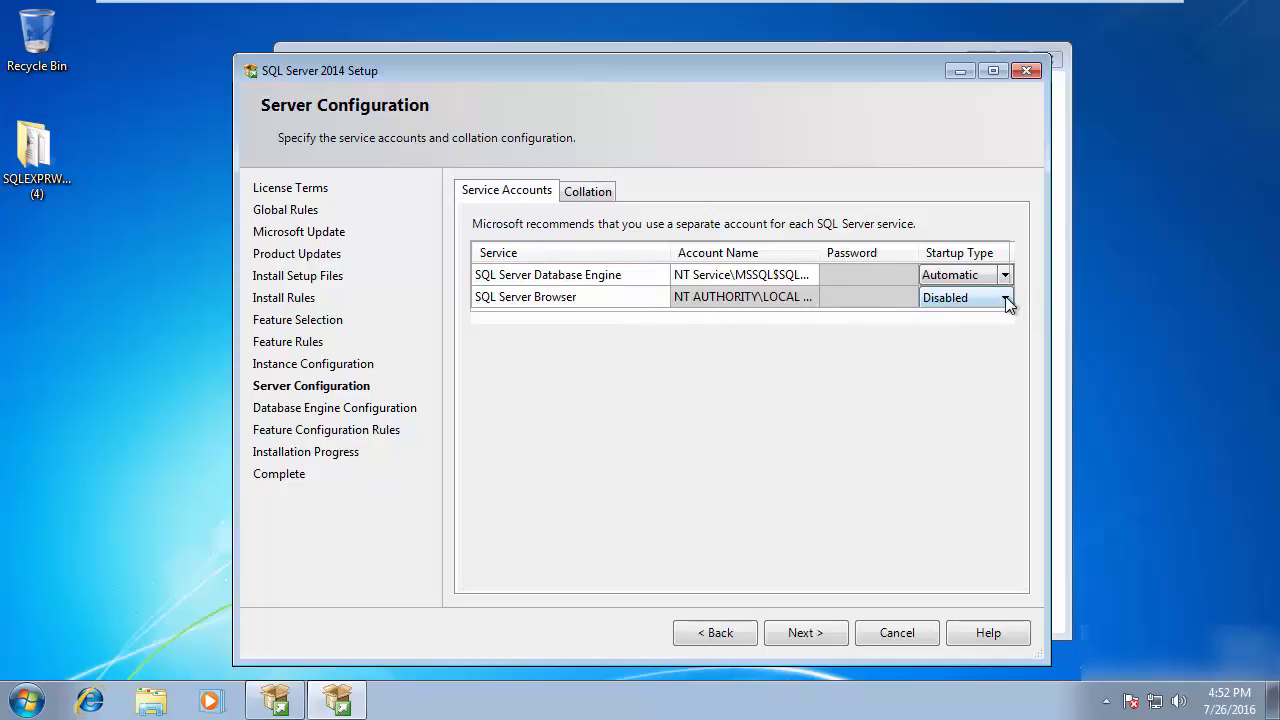
left_click(1005, 298)
left_click(995, 319)
left_click(806, 633)
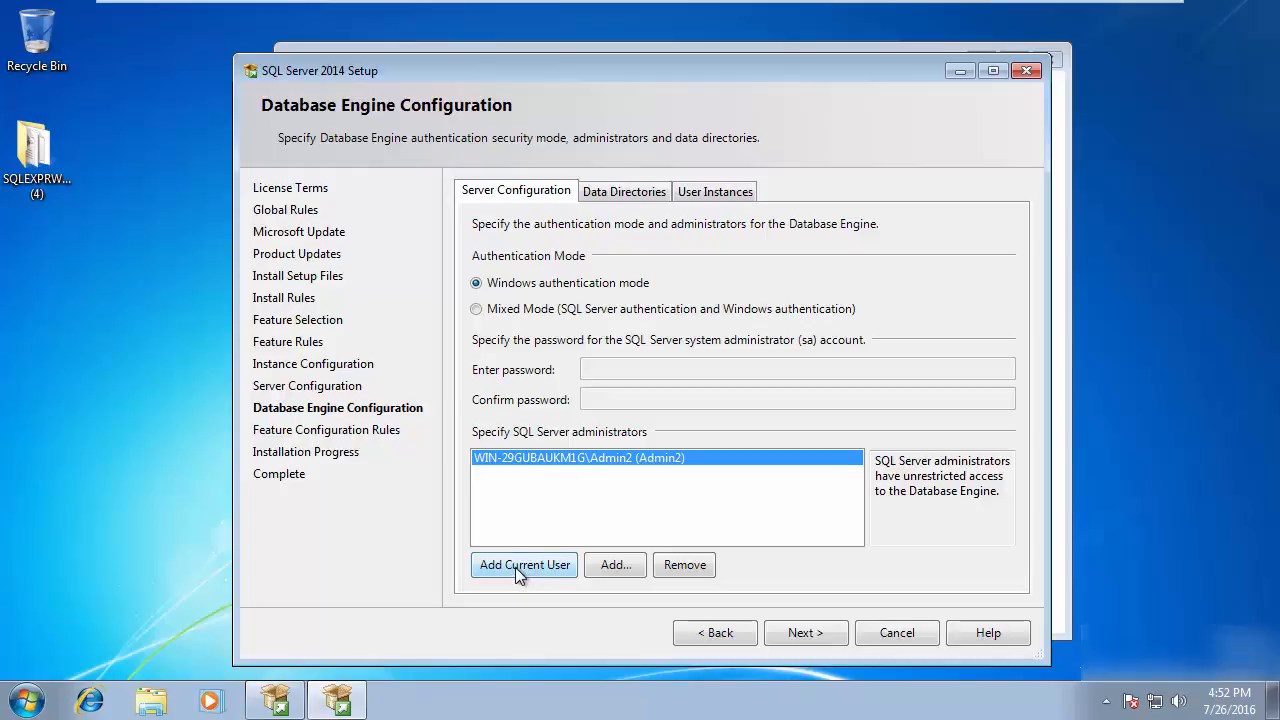
Keep Windows authentication mode with the current user as SQL Server administrator, and continue the setup to run the installation
left_click(815, 635)
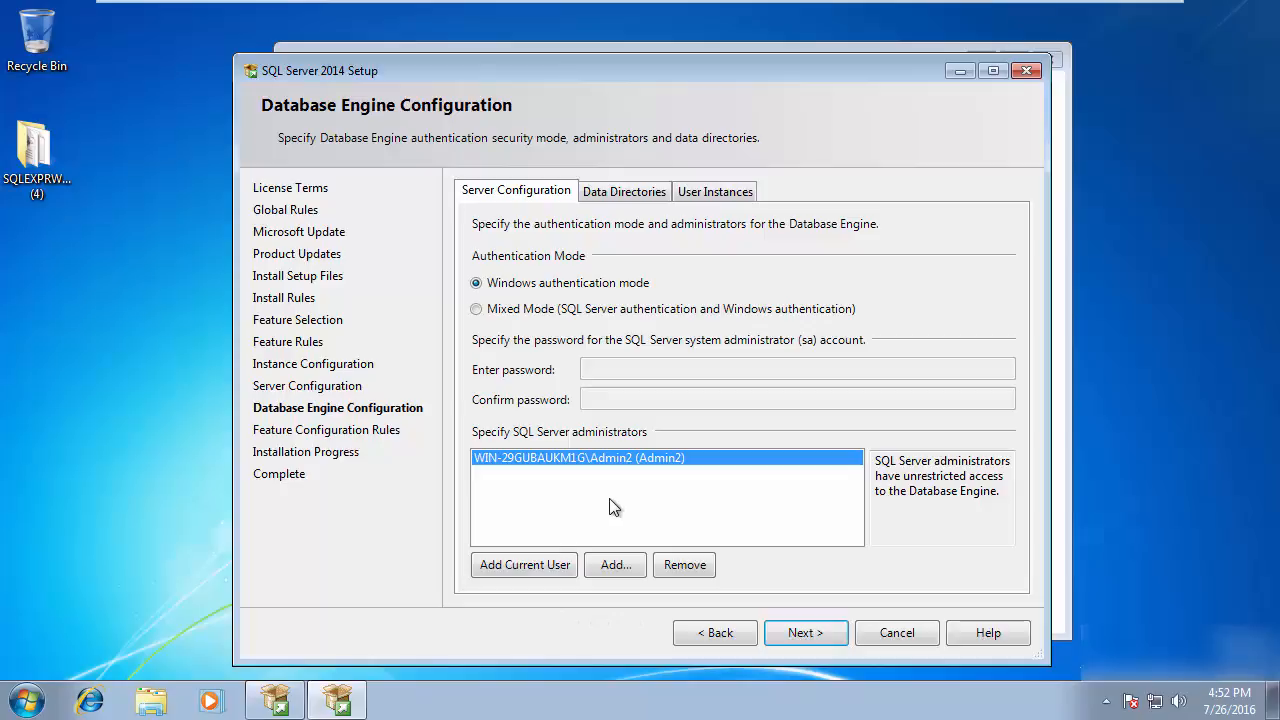
left_click(605, 573)
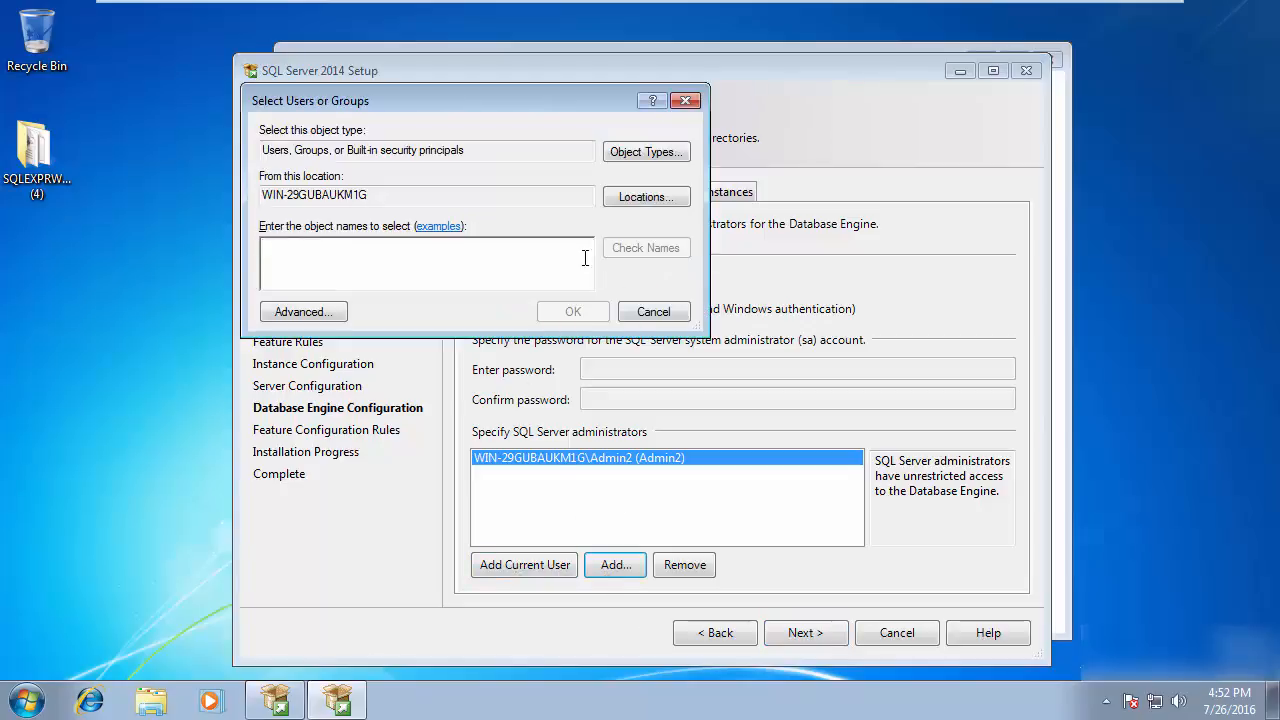
left_click(657, 311)
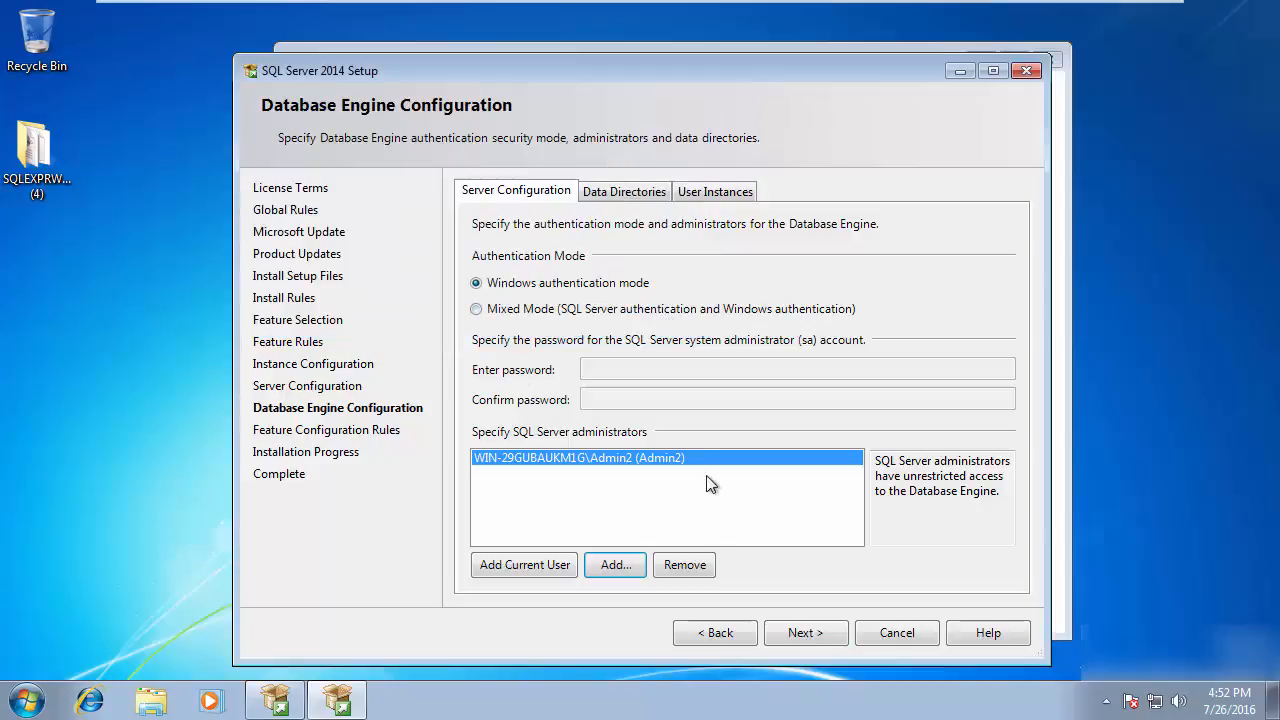
left_click(815, 630)
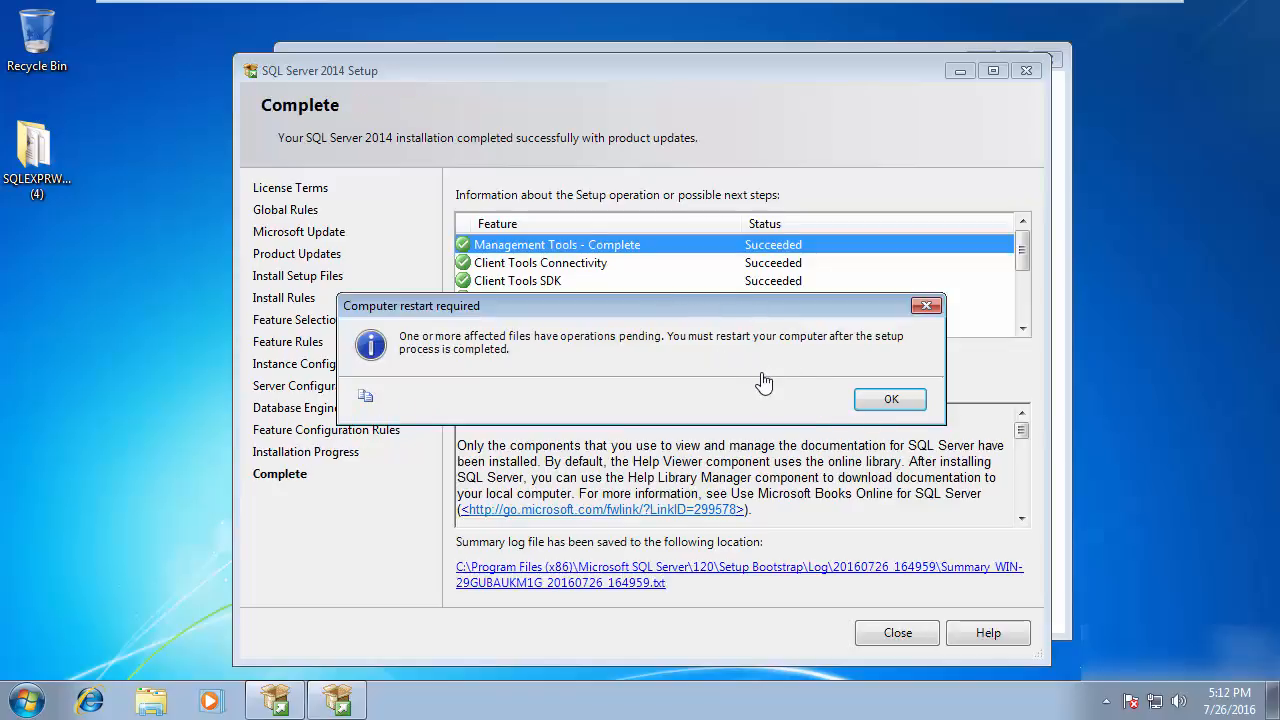
Acknowledge the restart notice, review the installed feature statuses, and close the finished setup and the SQL Server Installation Center
left_click(889, 401)
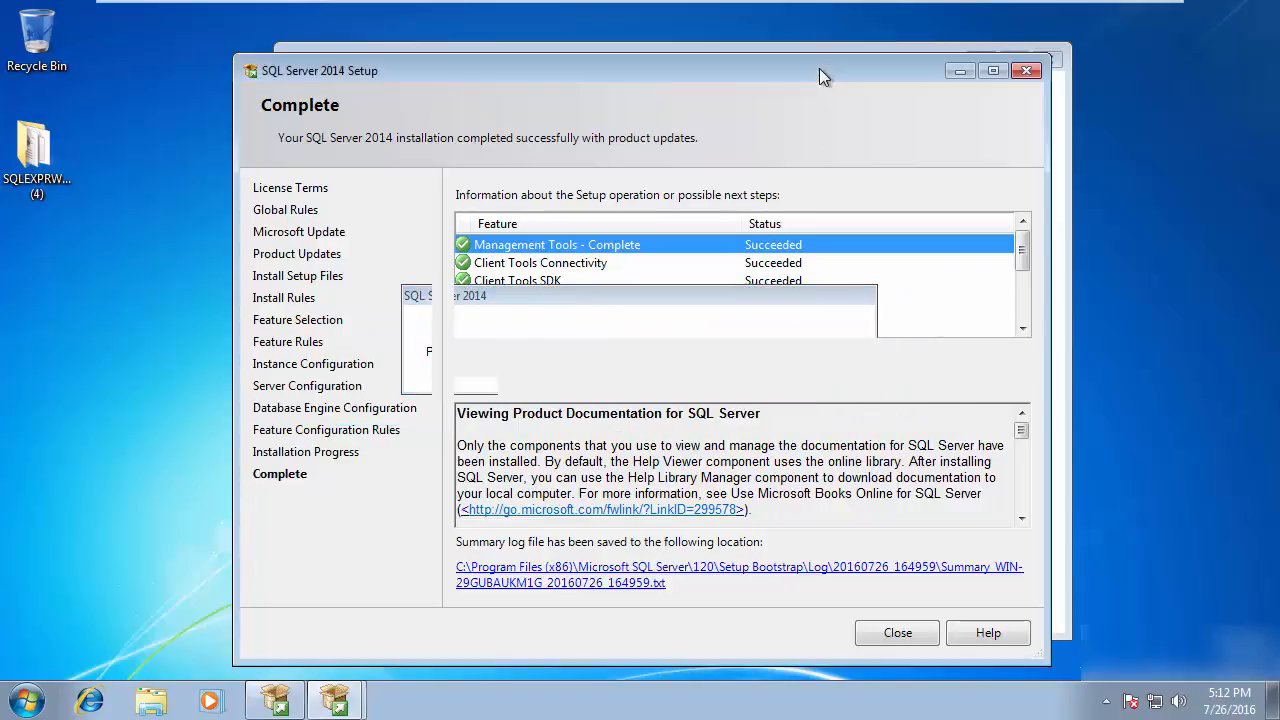
mouse_move(1022, 247)
left_mouse_down()
mouse_move(1035, 316)
mouse_move(1022, 245)
left_mouse_up()
left_click(869, 252)
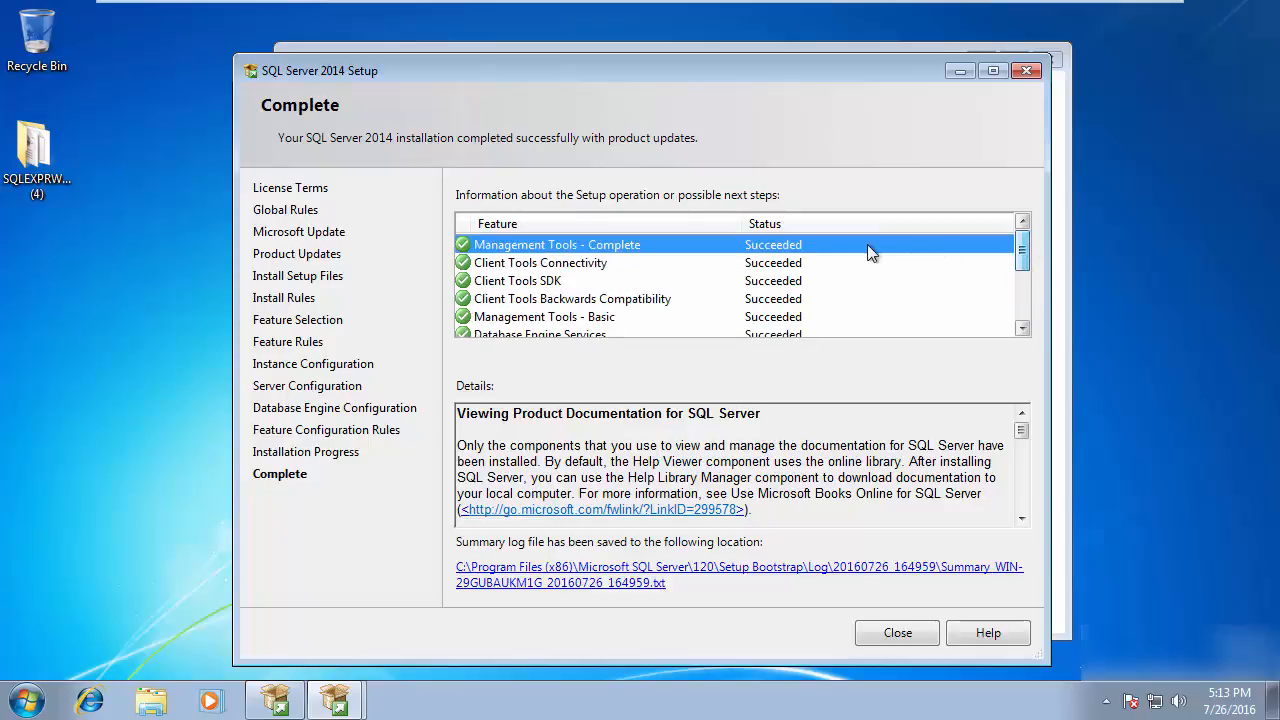
left_click(786, 281)
left_click(890, 640)
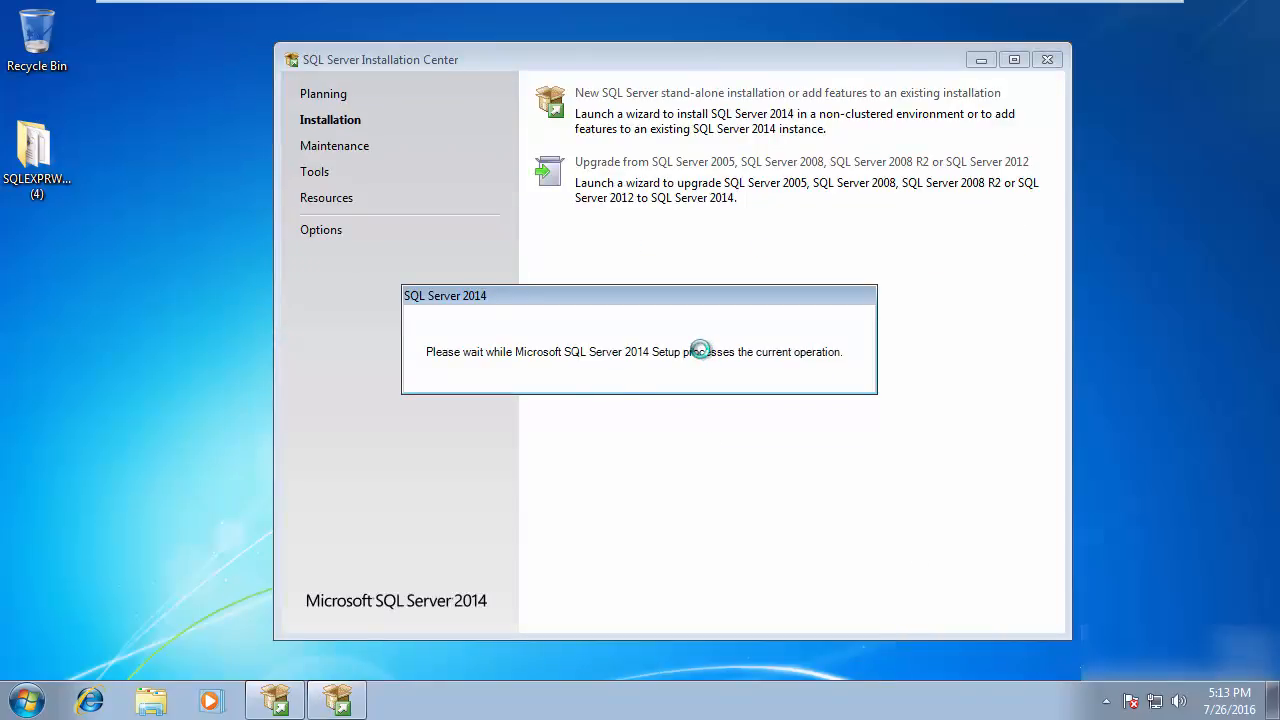
left_click(1047, 59)
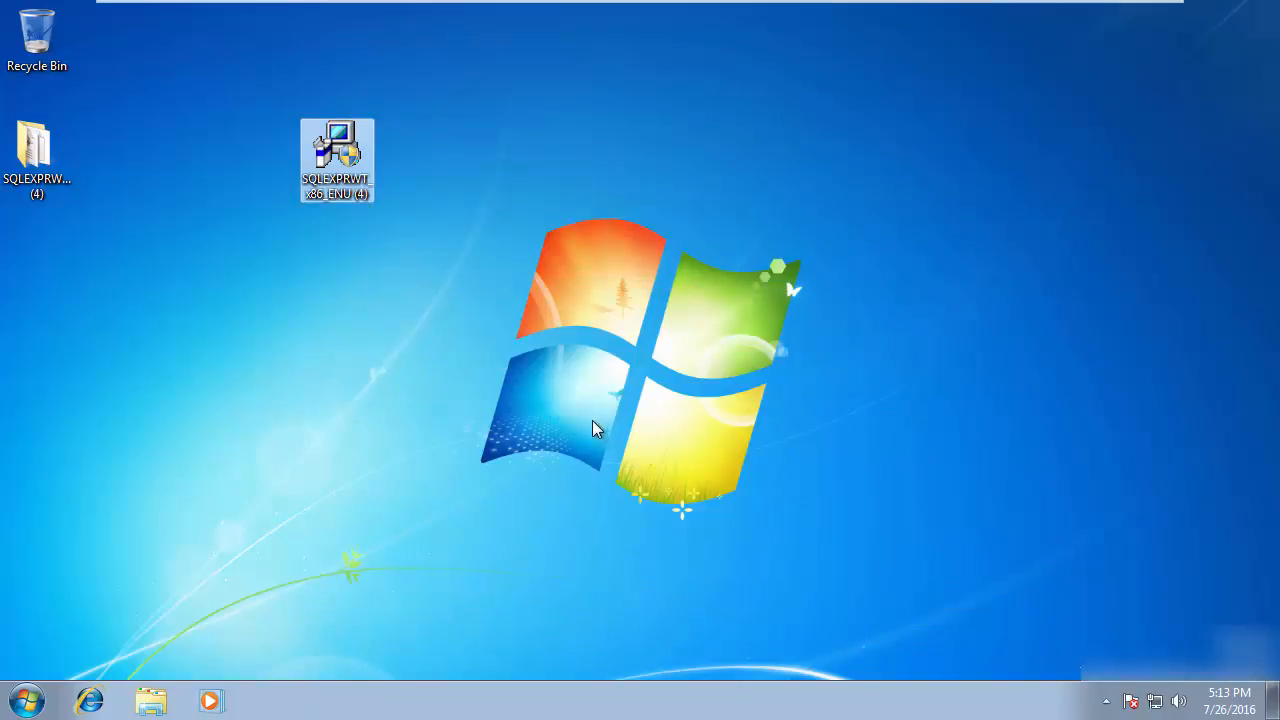
Look through the installed Microsoft SQL Server 2008 and 2014 programs and launch SQL Server 2014 Management Studio
left_click(27, 700)
left_click(62, 612)
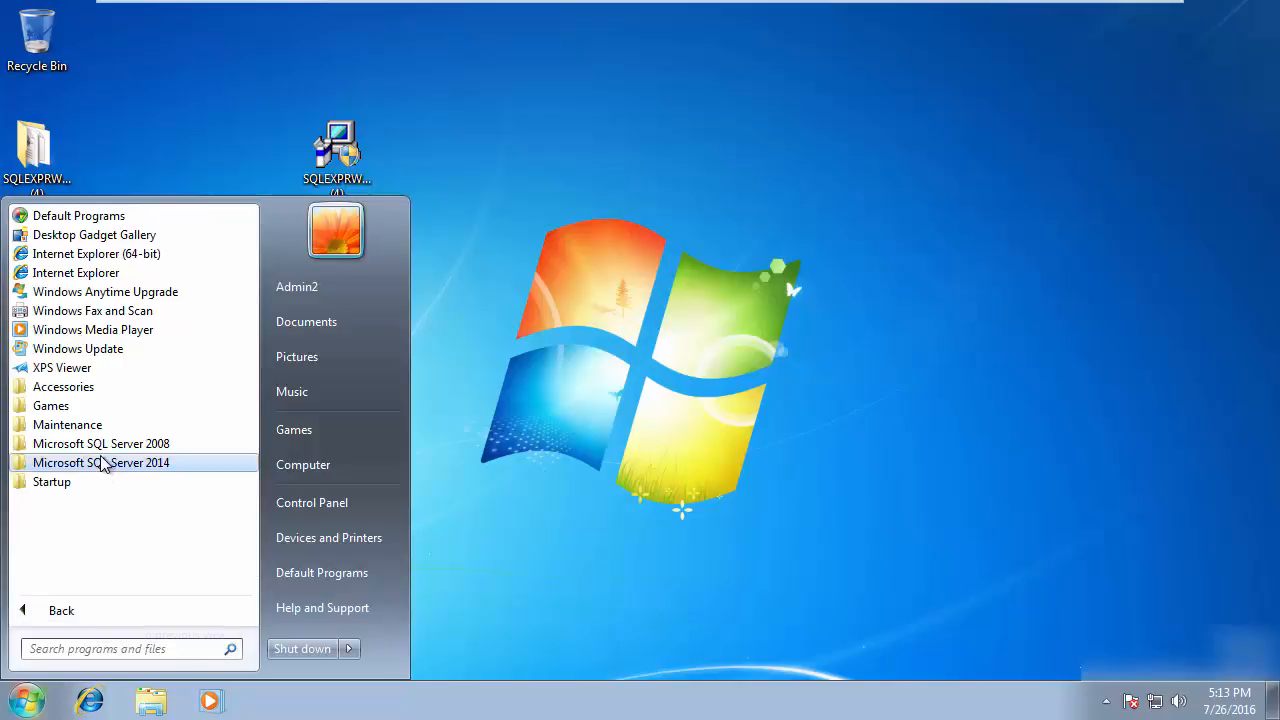
left_click(152, 445)
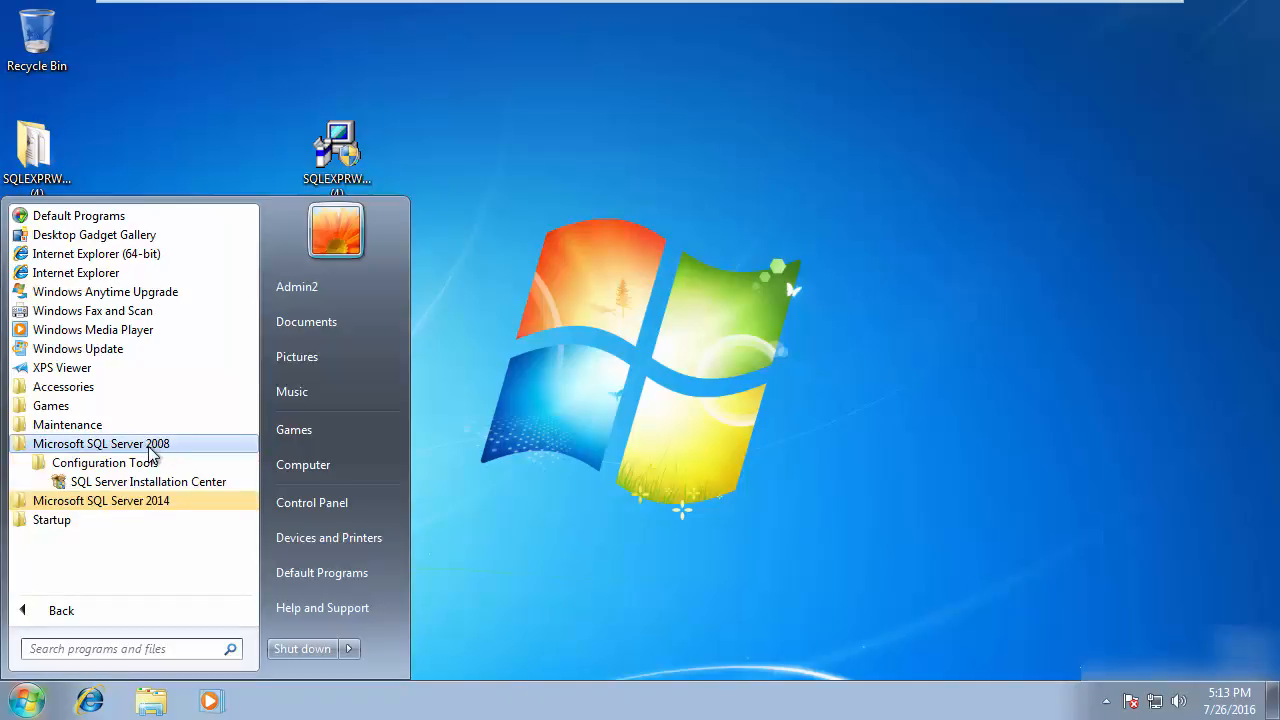
left_click(177, 448)
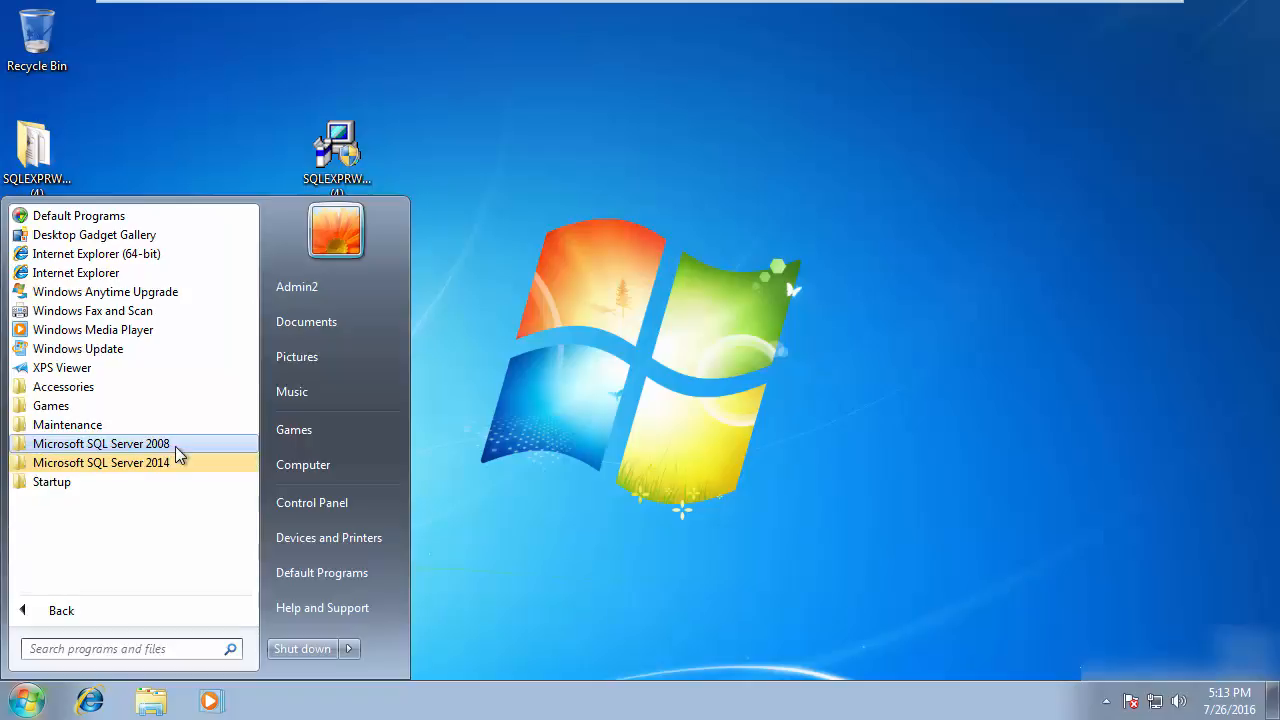
left_click(138, 468)
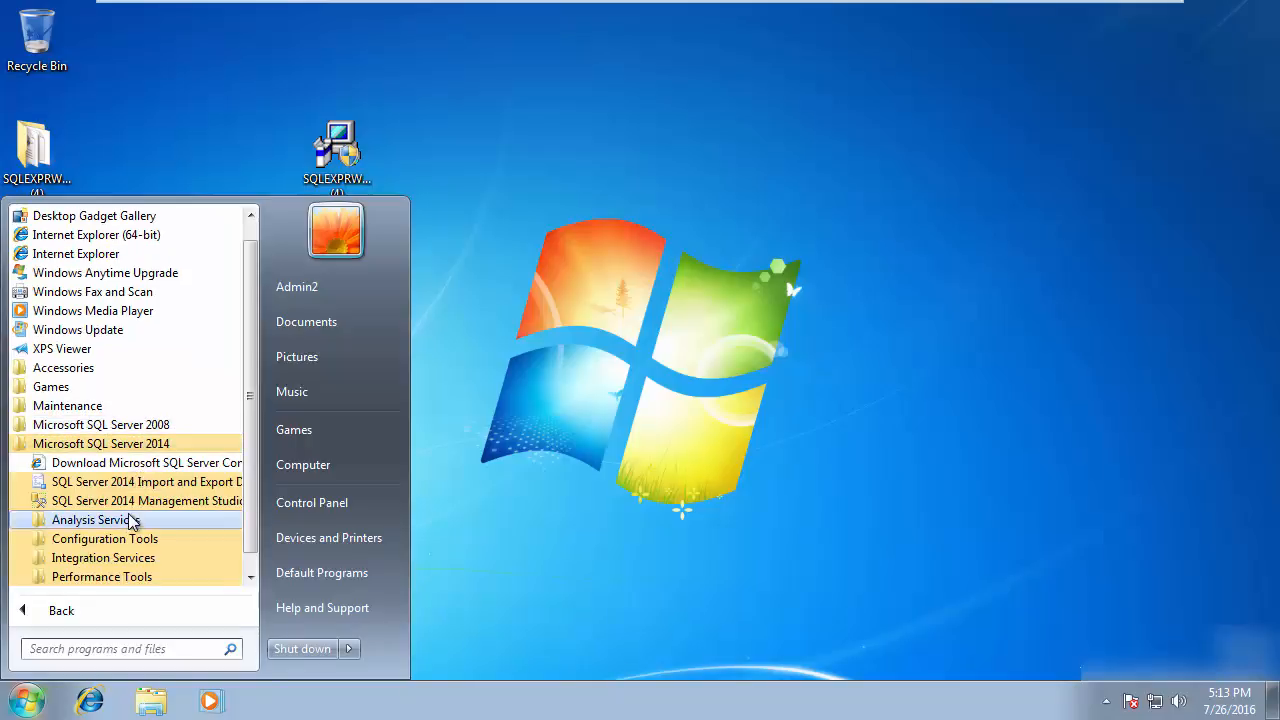
left_click(138, 501)
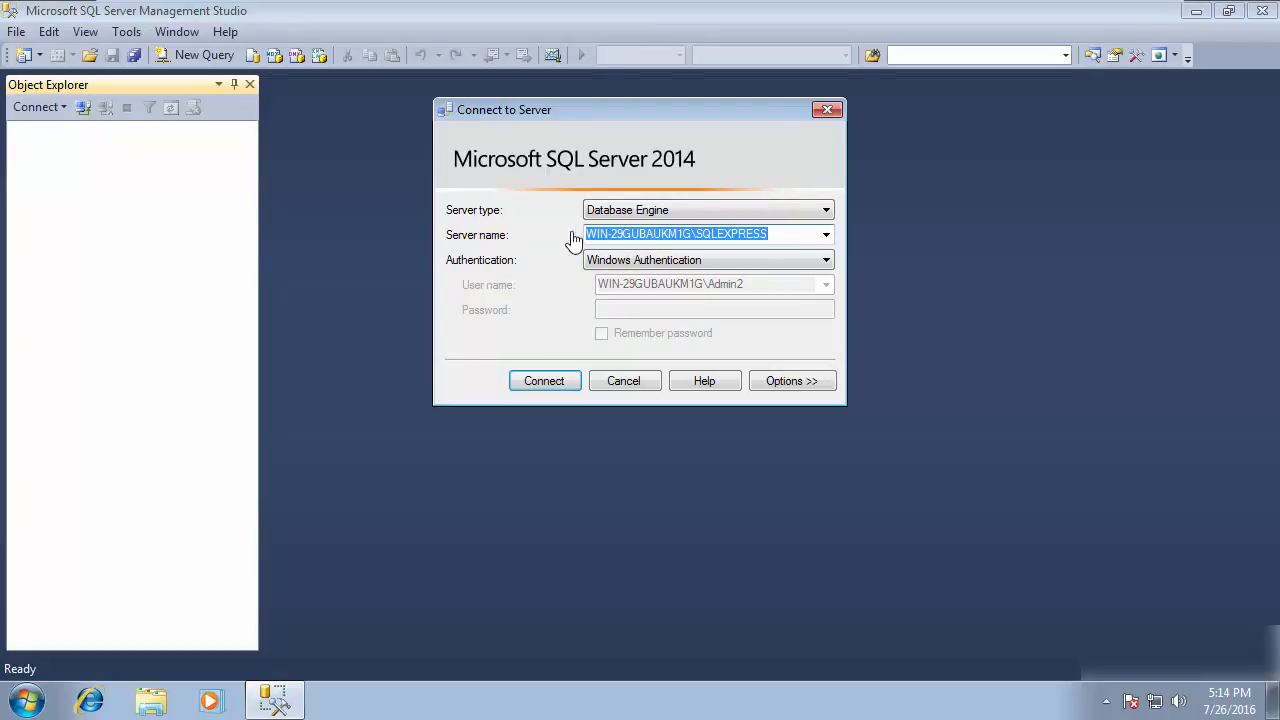
Compare the computer part of the server name with the computer name in the Windows system properties
left_click(686, 233)
left_click_drag(690, 233, 581, 232)
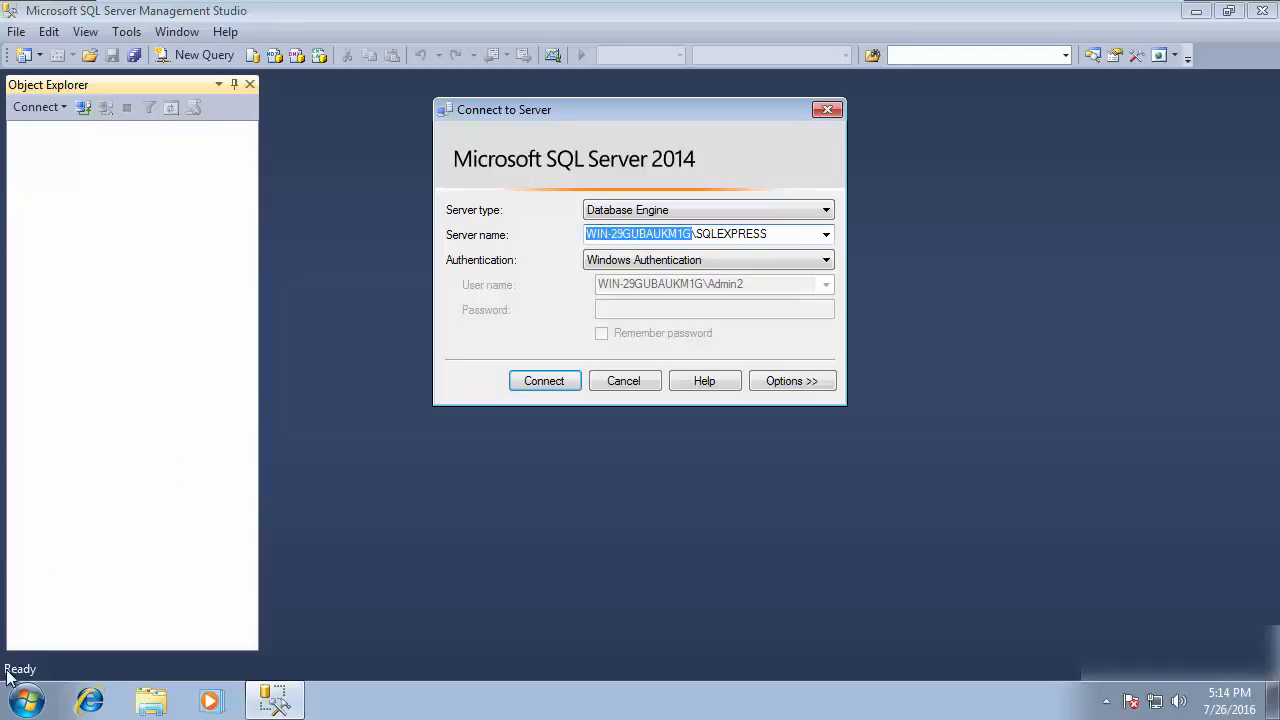
left_click(24, 700)
right_click(313, 467)
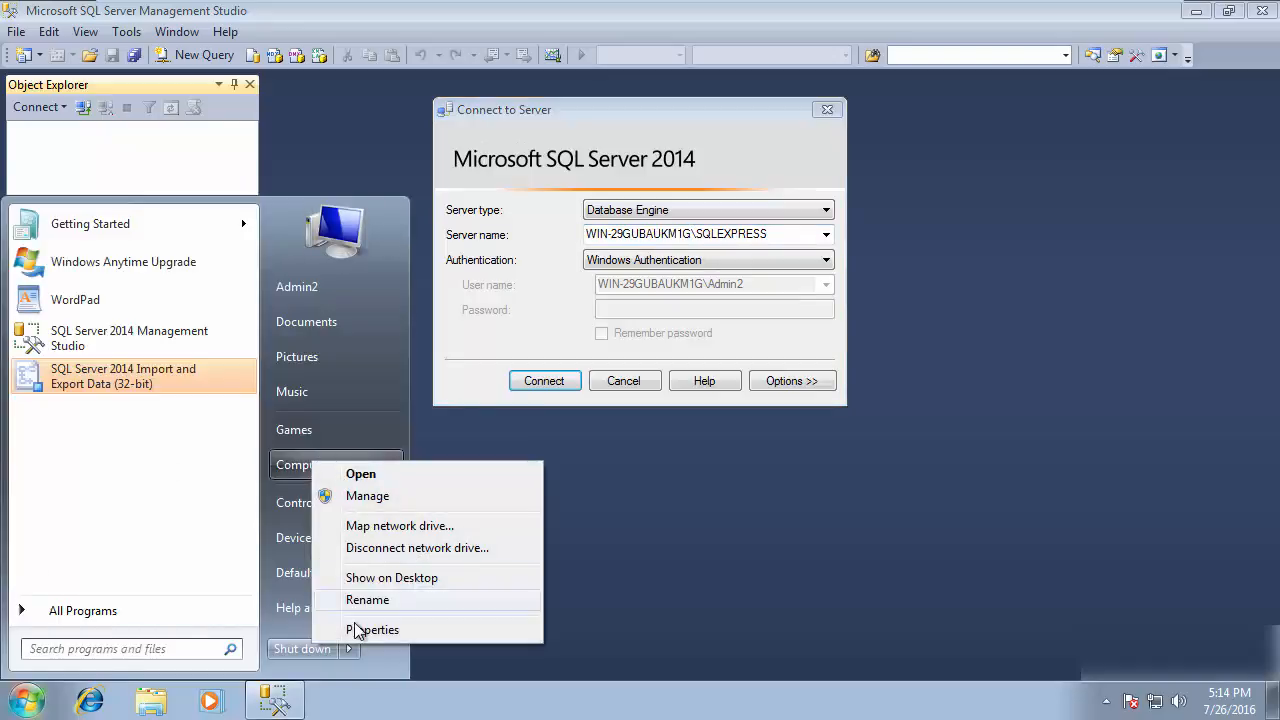
left_click(350, 627)
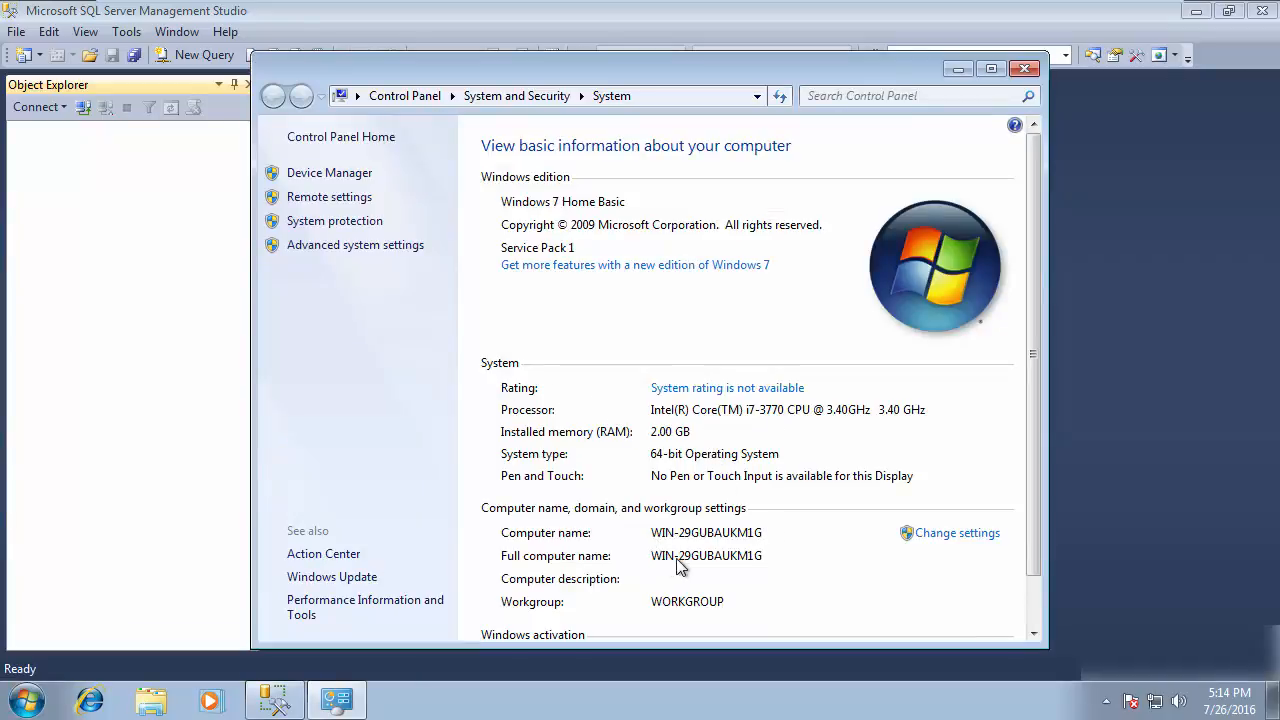
left_click(1034, 73)
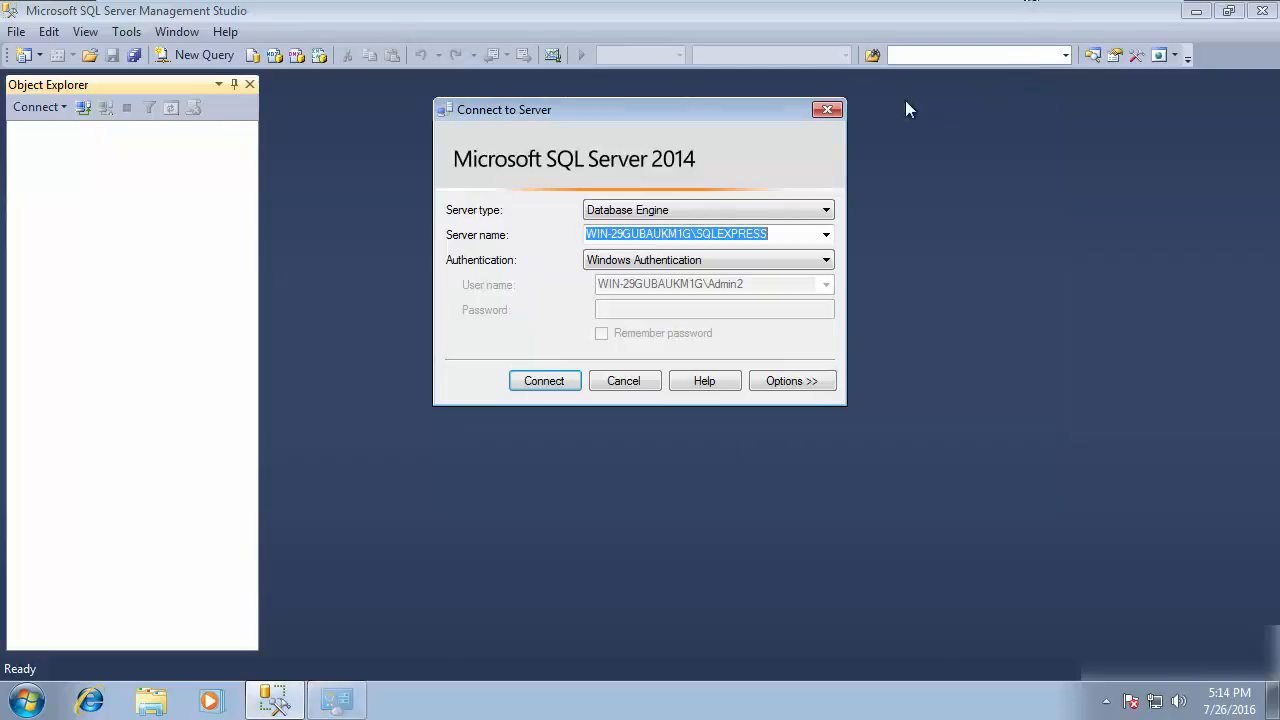
Check the instance part of the server name and connect to the local SQLEXPRESS Database Engine with Windows Authentication
left_click(697, 234)
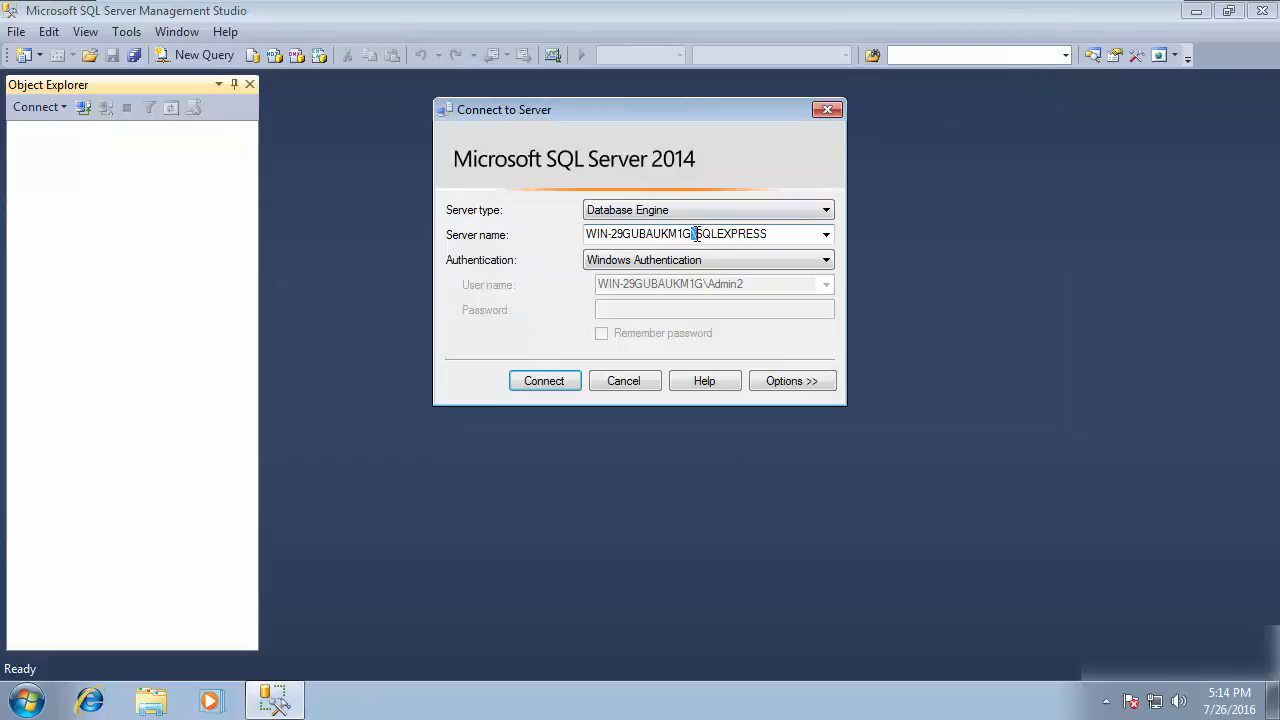
left_click_drag(767, 235, 706, 230)
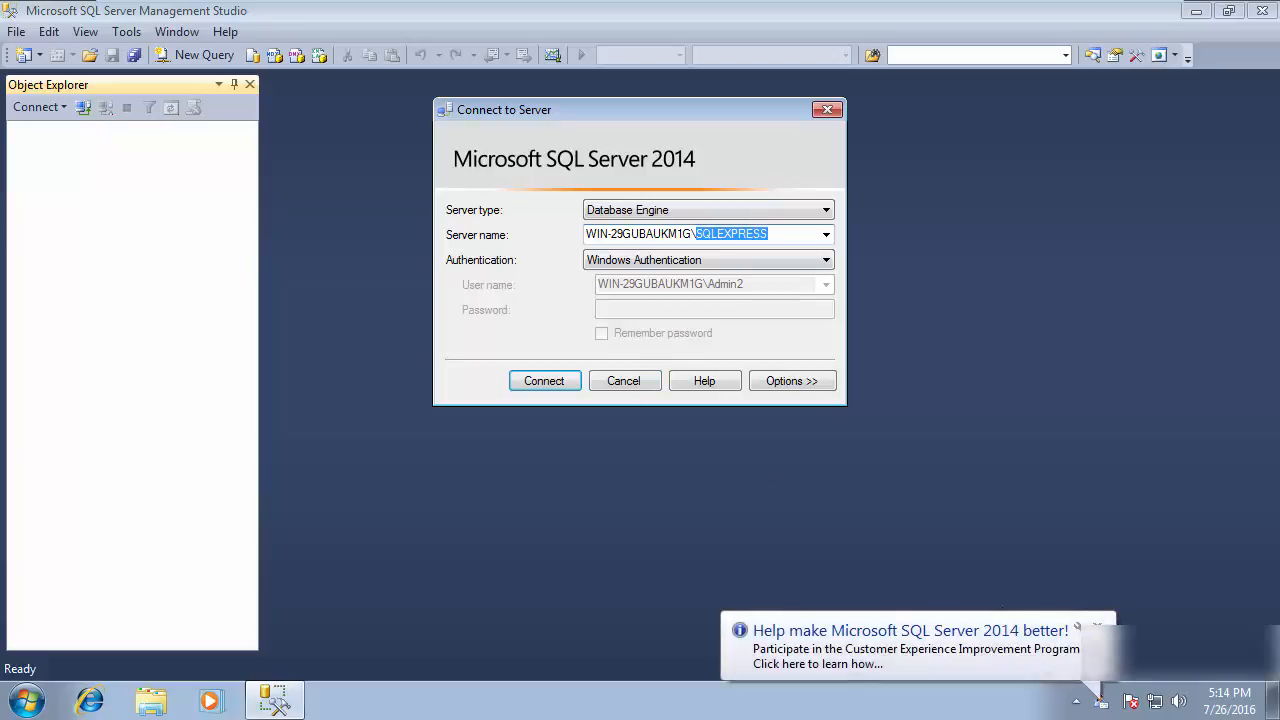
left_click(1098, 625)
left_click(546, 381)
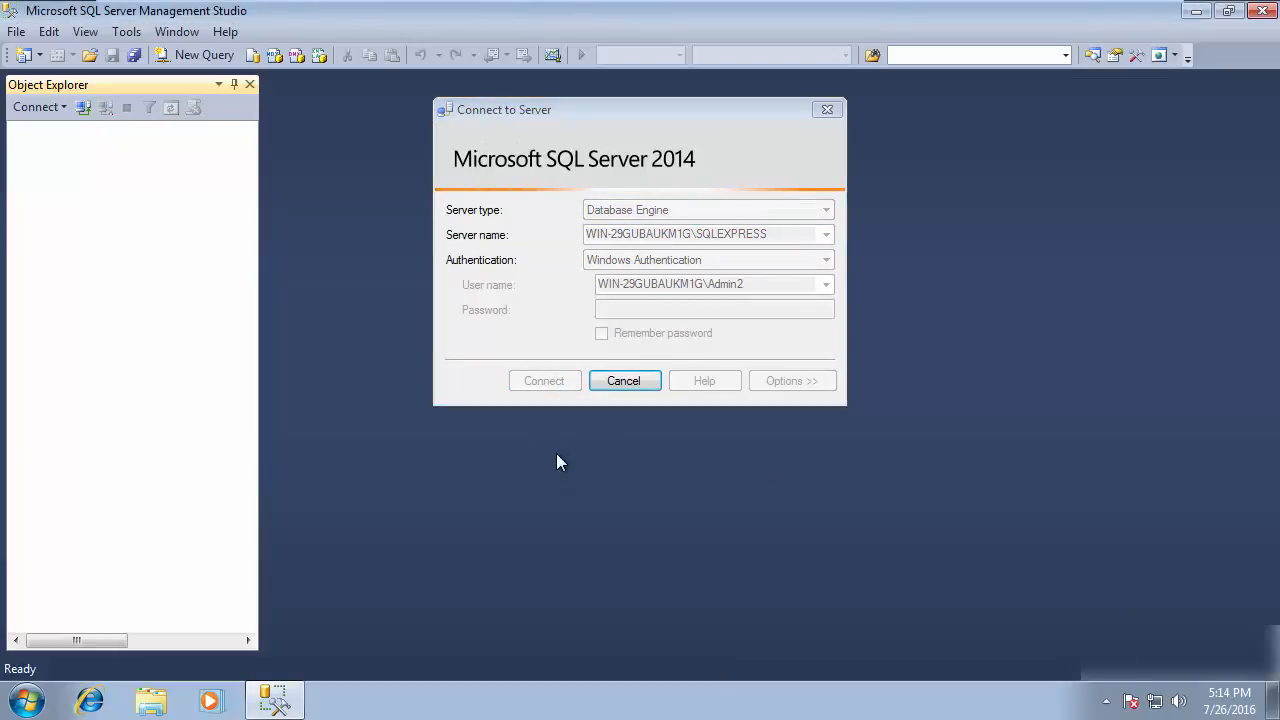
Expand the server's Databases and System Databases folders, and view the version information of Management Studio
left_click(39, 149)
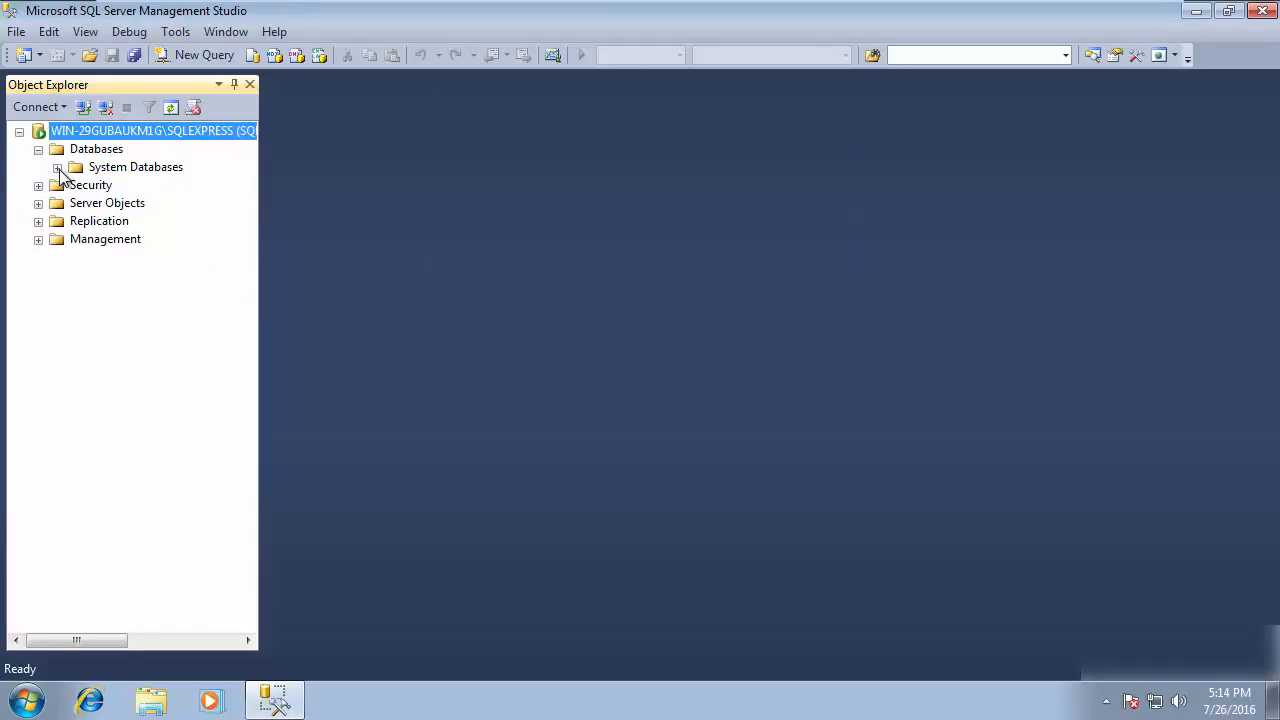
left_click(57, 167)
left_click(274, 32)
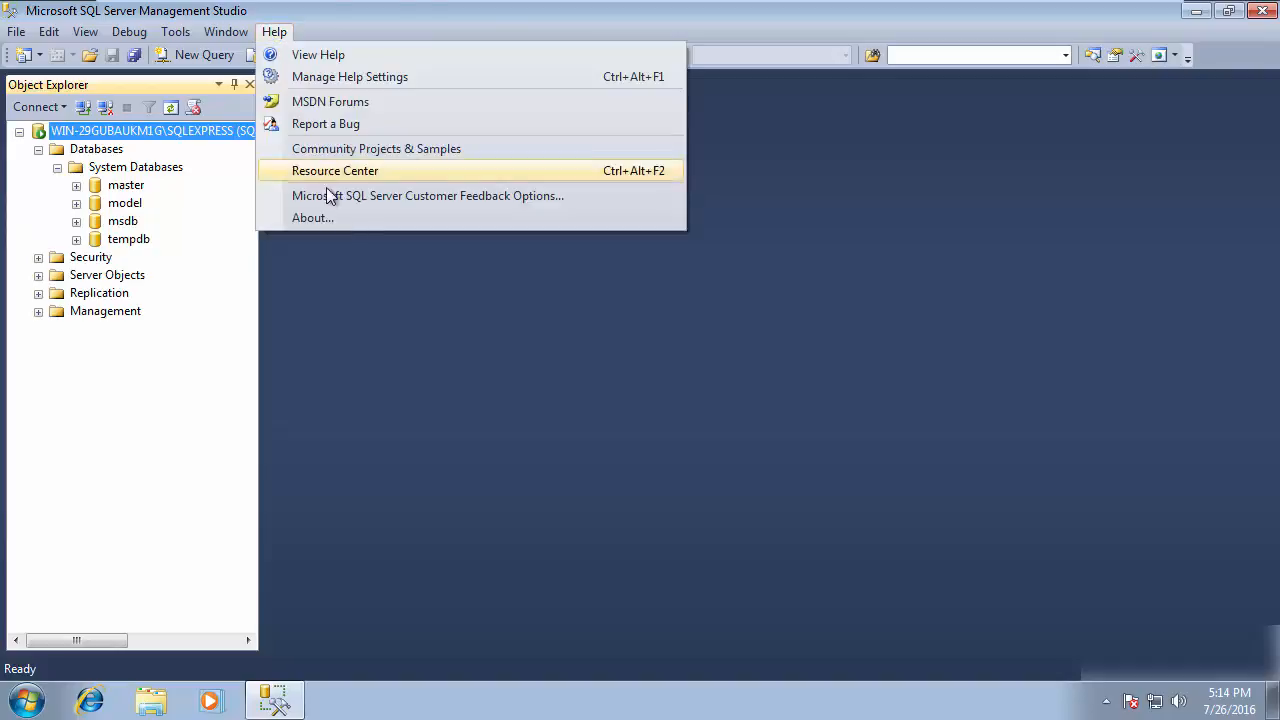
left_click(369, 222)
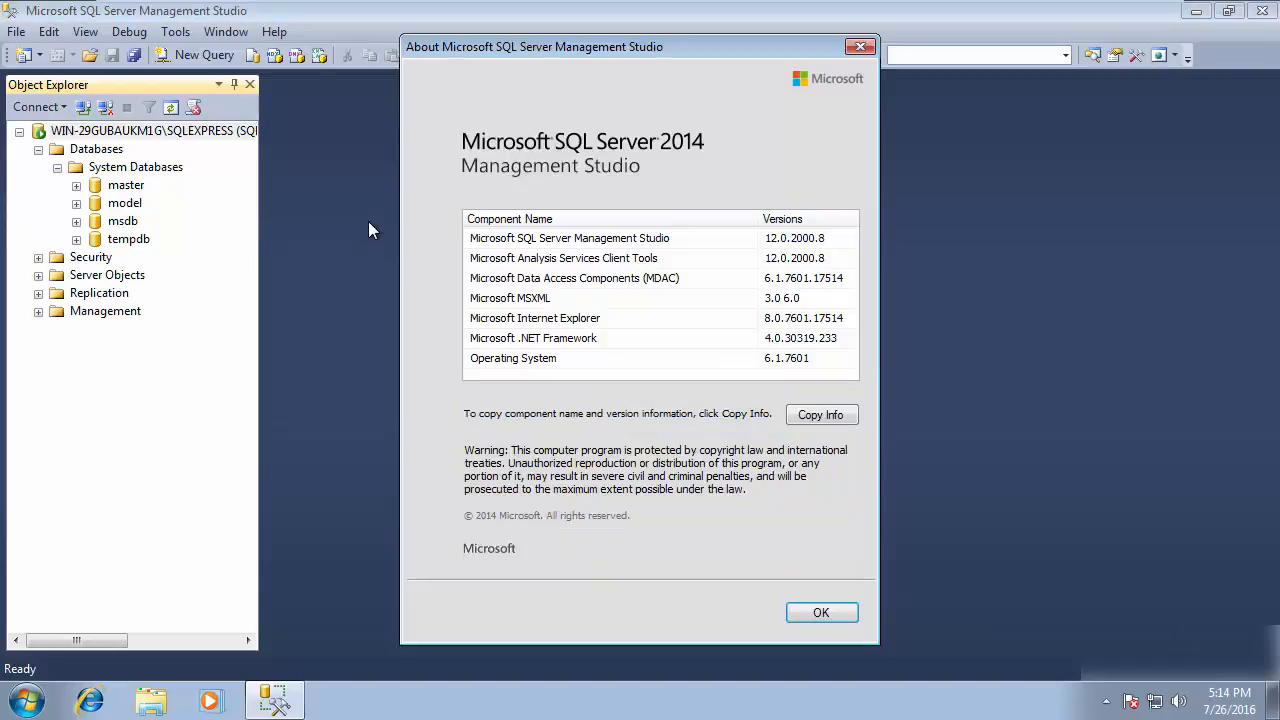